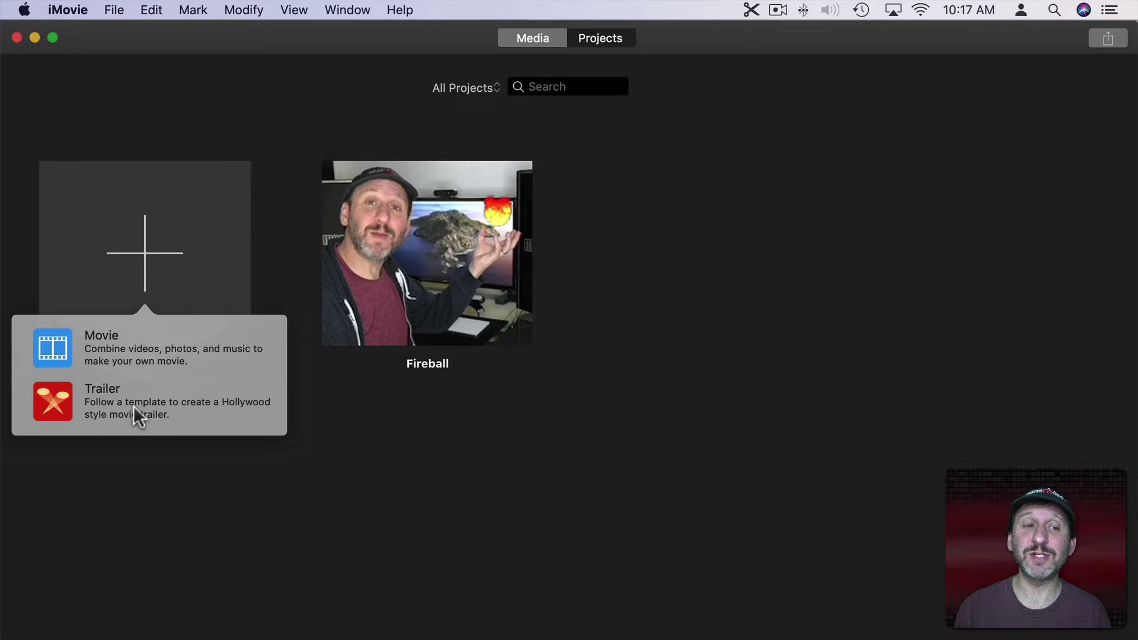
Create a new movie project and add the vertical dog video from the desktop to its timeline
click(72, 349)
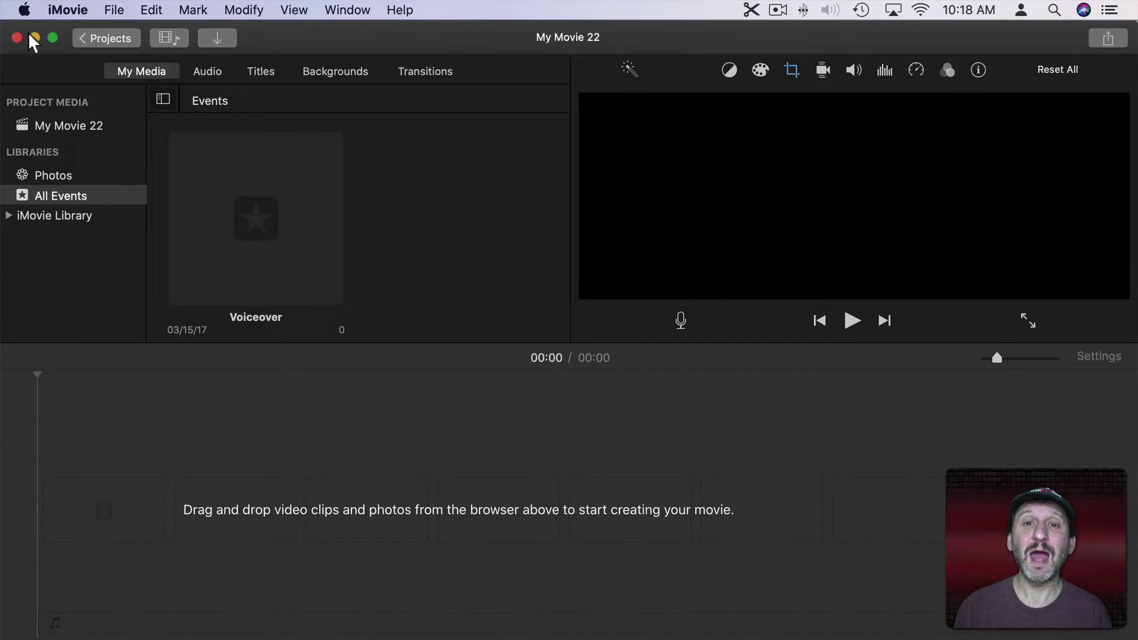
drag(33, 42, 136, 507)
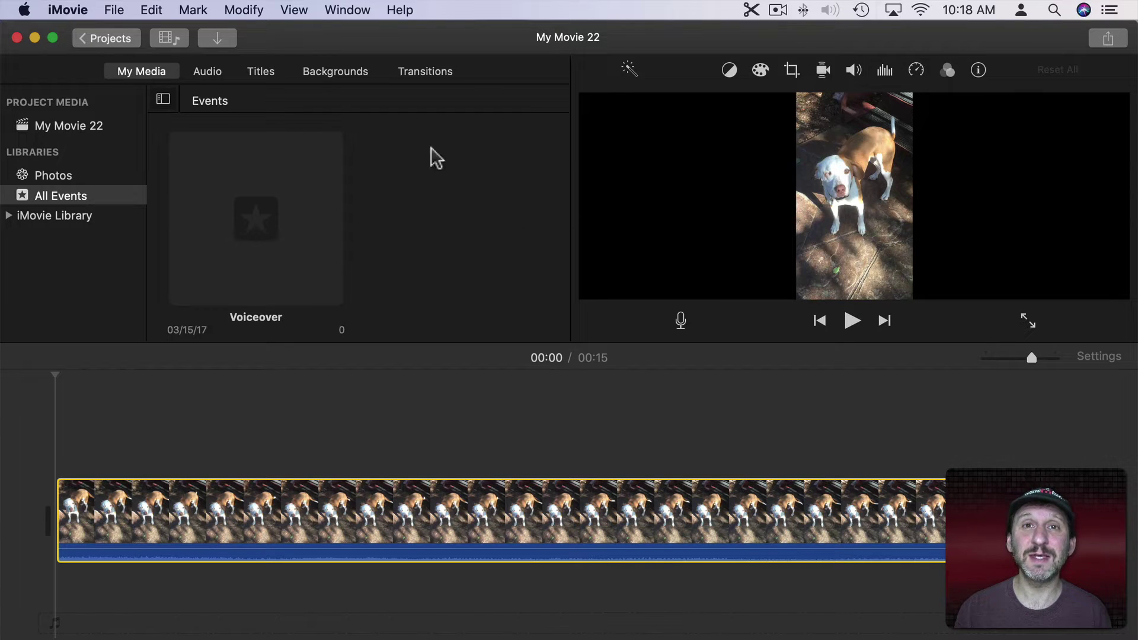
Export the movie as a video file named Test1.mp4 on the Desktop and check its playback in QuickTime Player
click(114, 10)
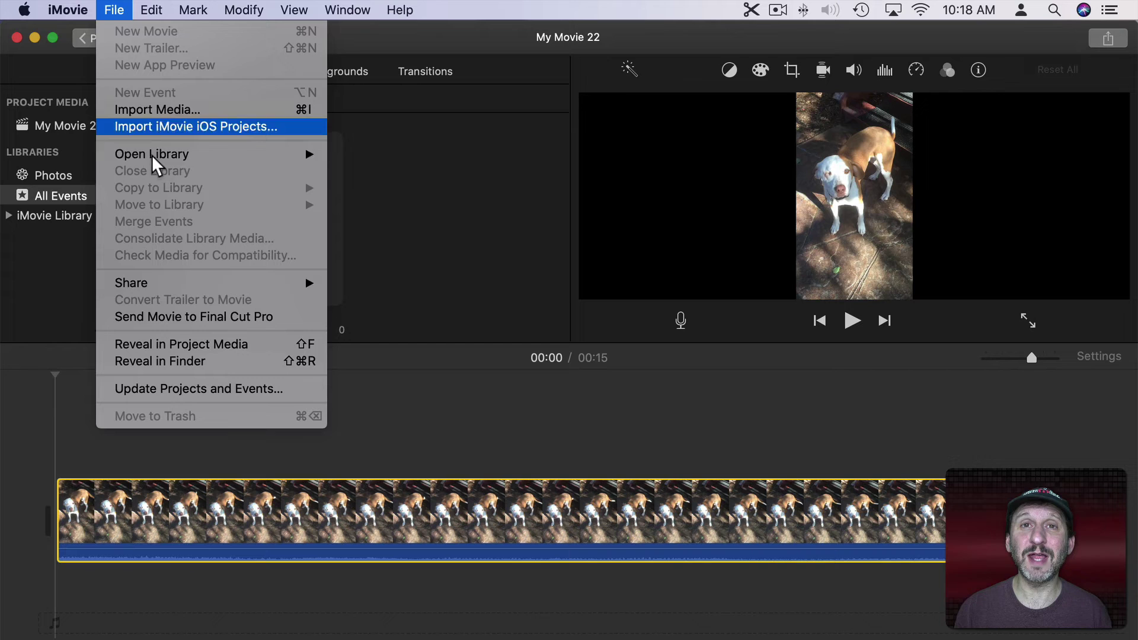
mouse_move(177, 283)
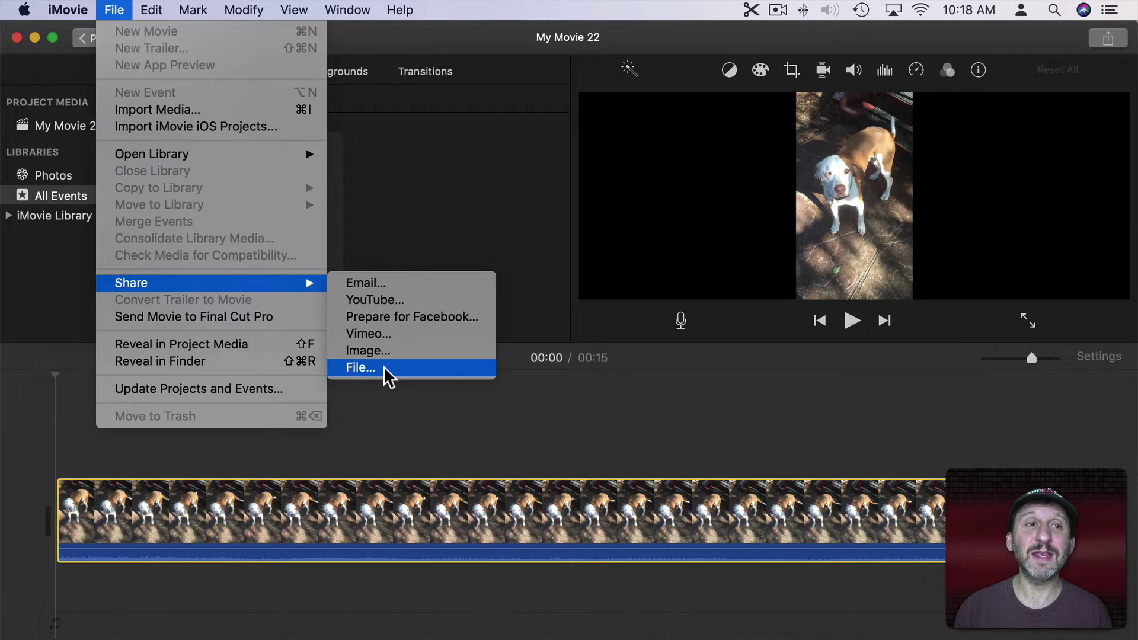
click(385, 369)
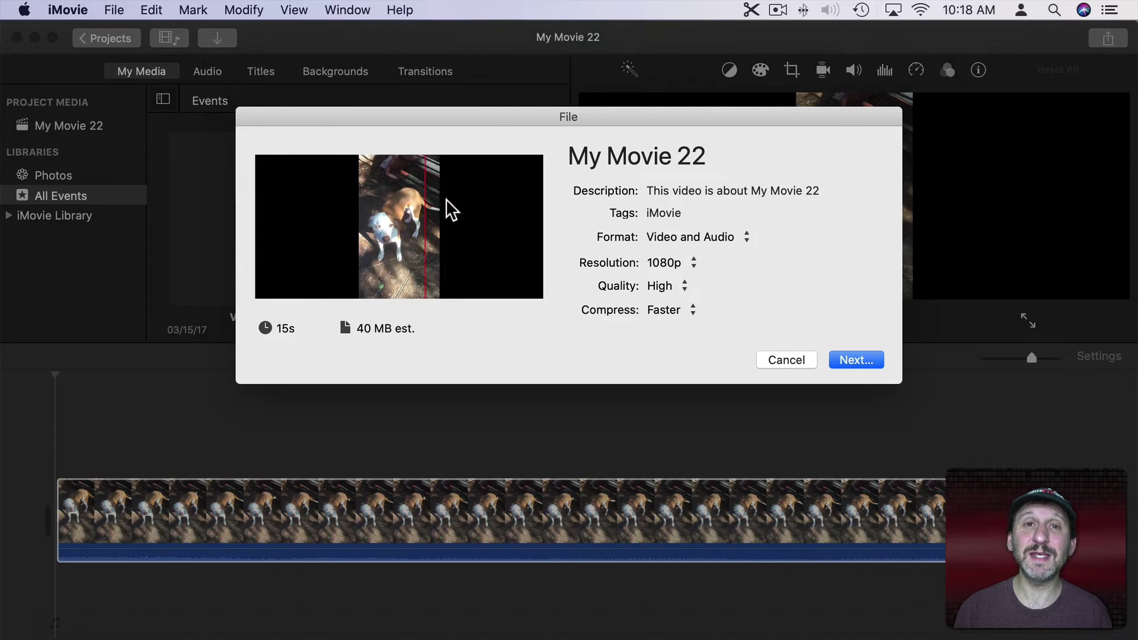
click(855, 361)
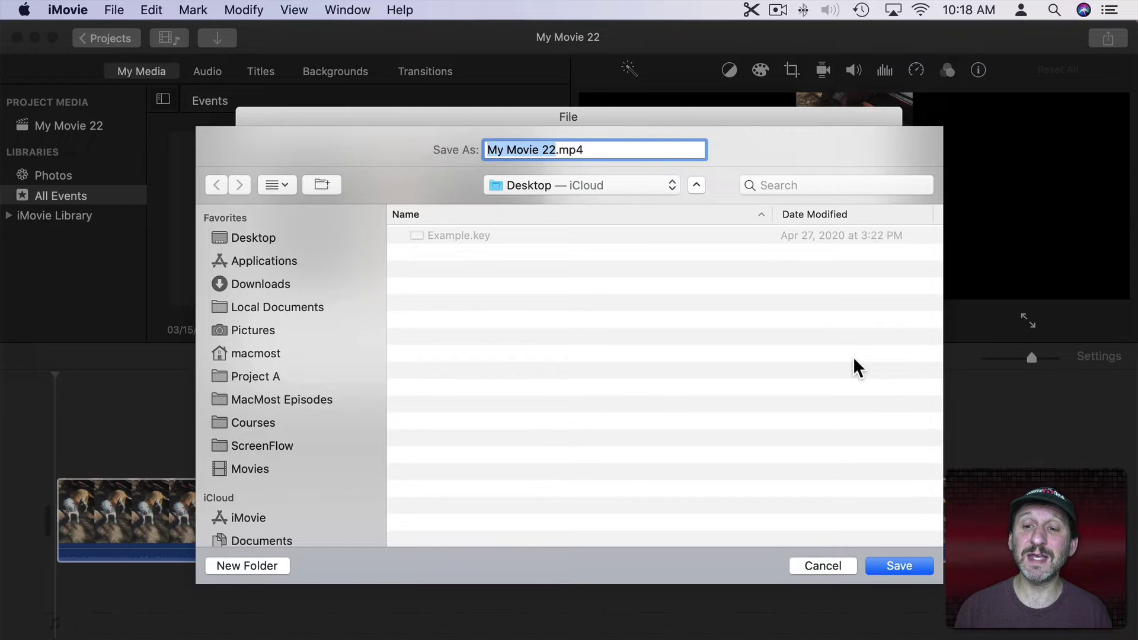
text(Te)
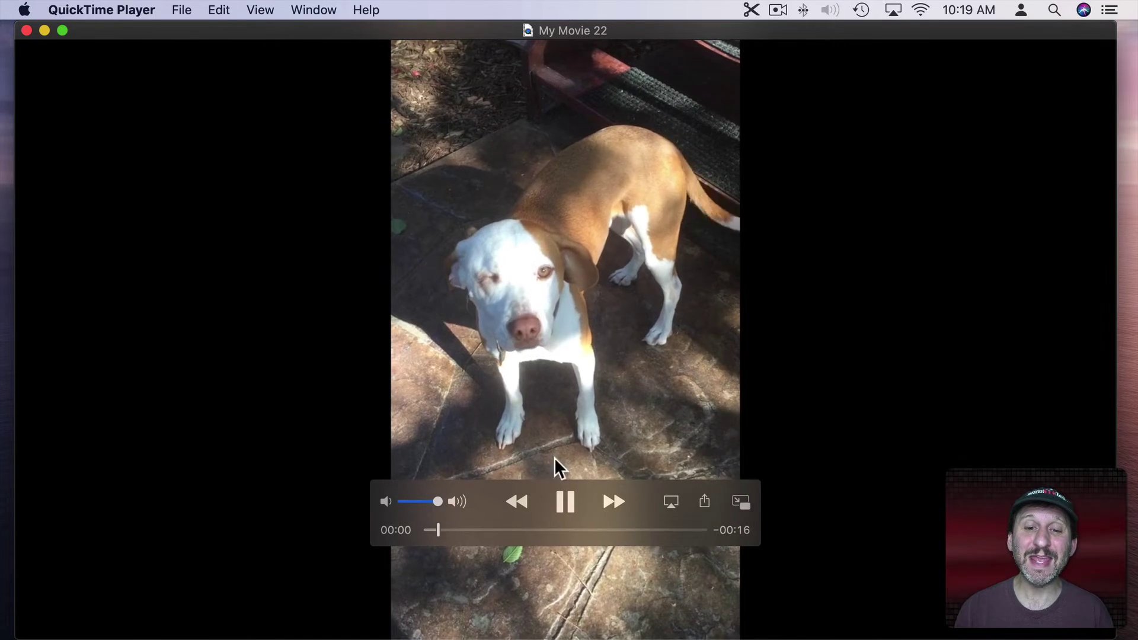
click(567, 503)
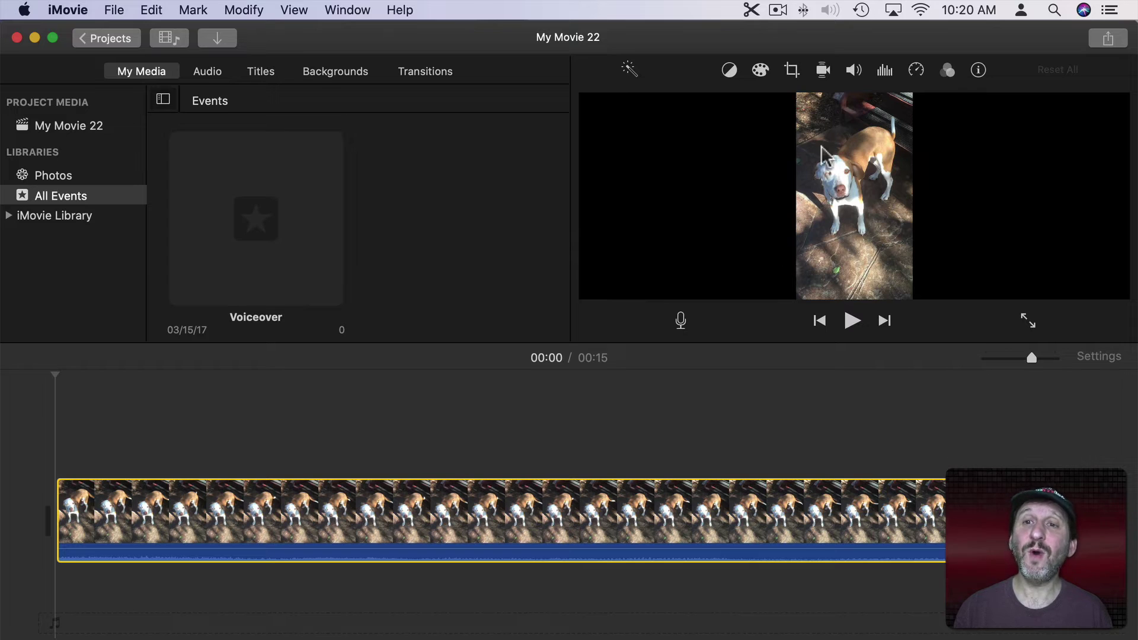
Crop the dog clip with the Crop to Fill style, framing the dog's head and body
click(791, 70)
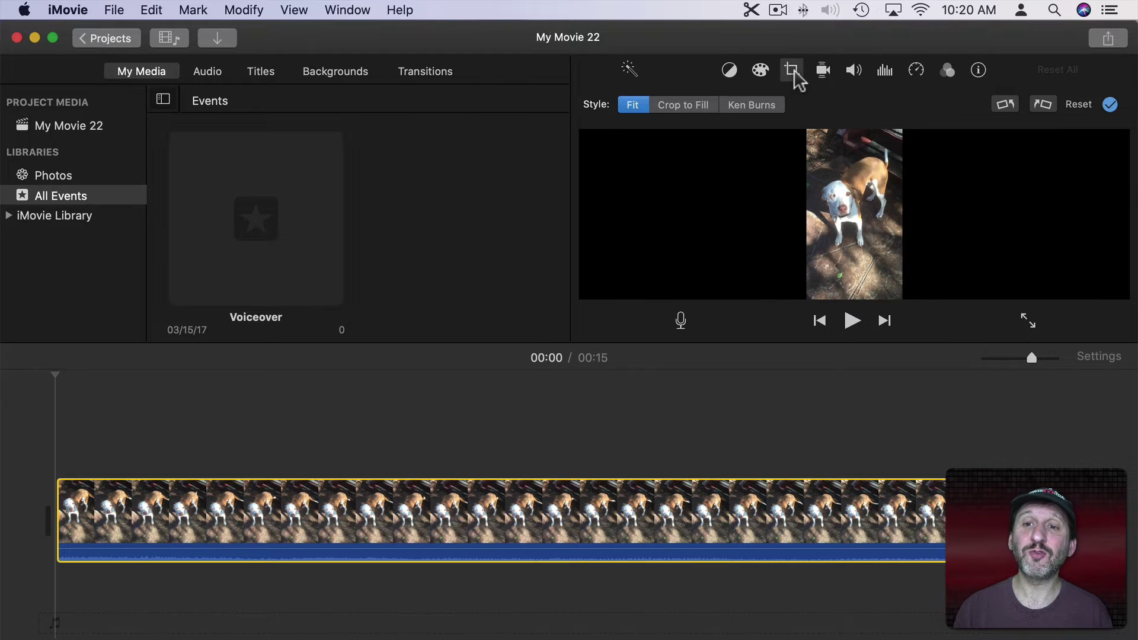
click(683, 107)
drag(853, 211, 863, 211)
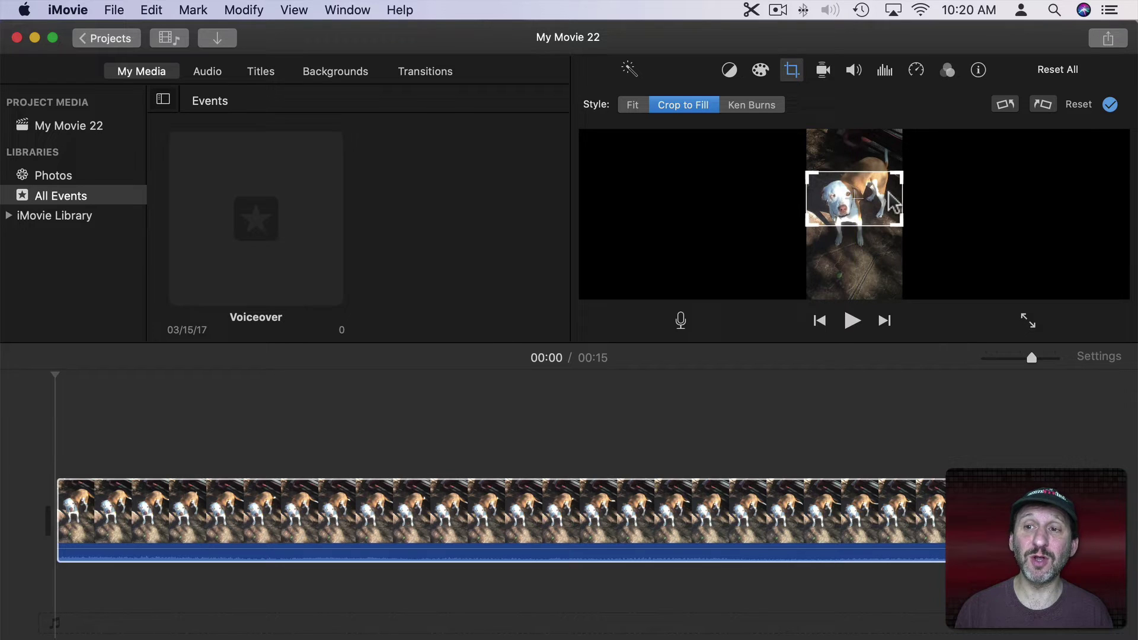
click(1110, 105)
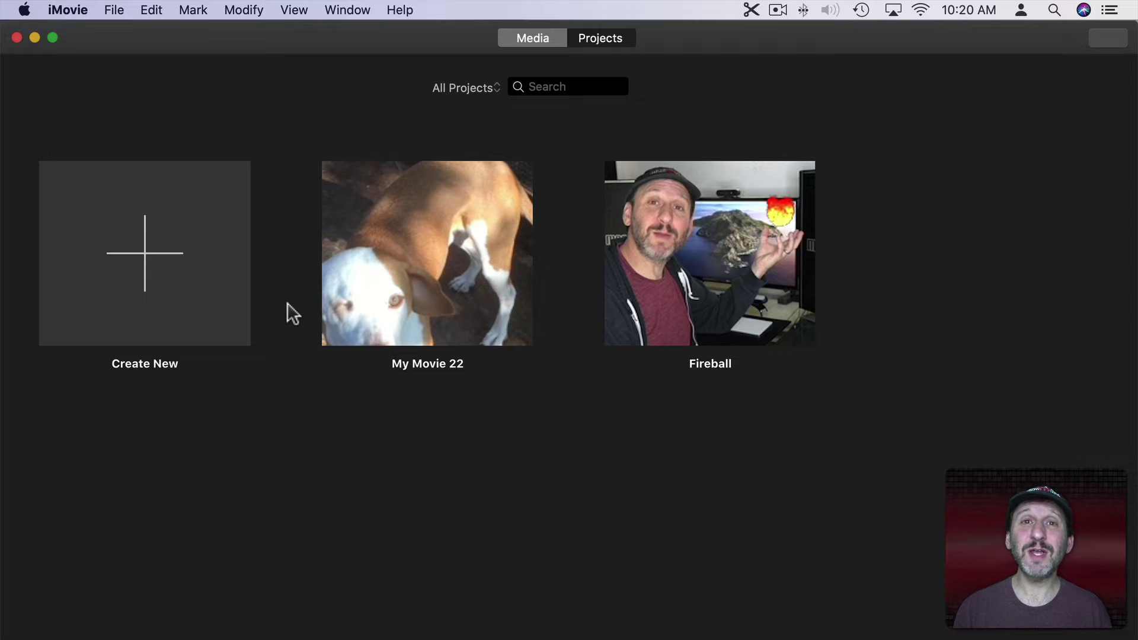
Create a new App Preview project and add the vertical dog video to its timeline
click(141, 268)
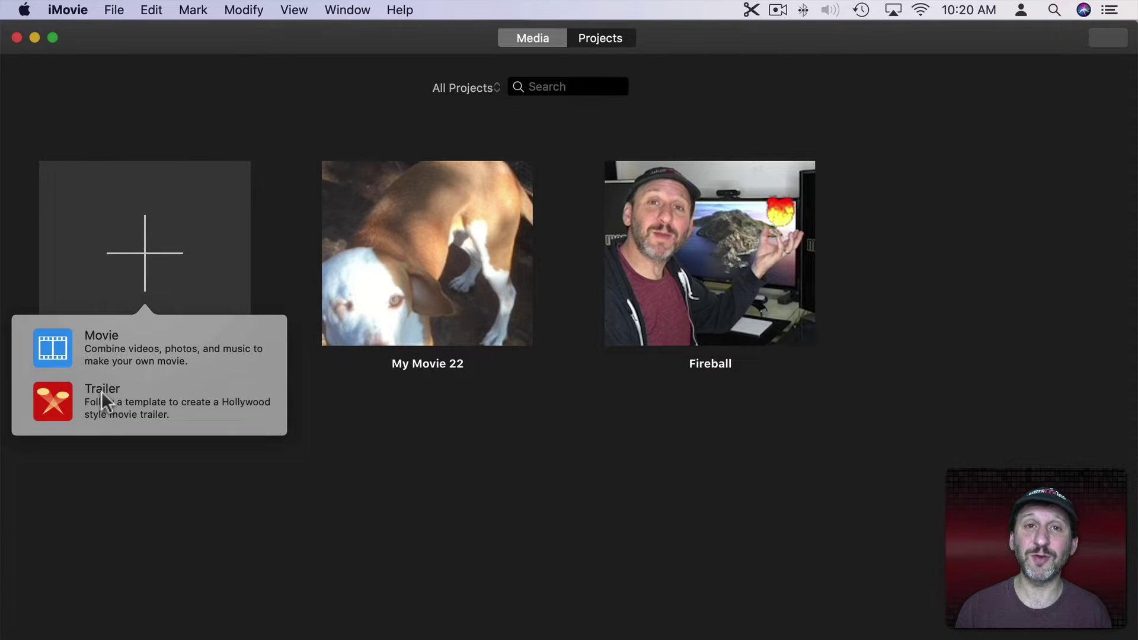
click(130, 249)
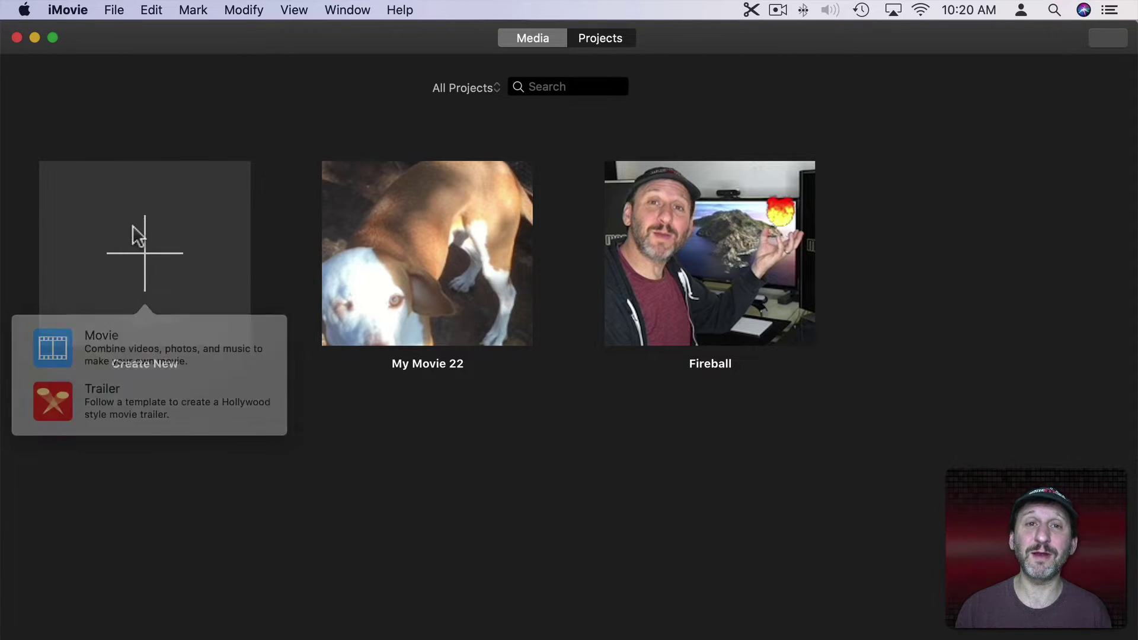
click(113, 9)
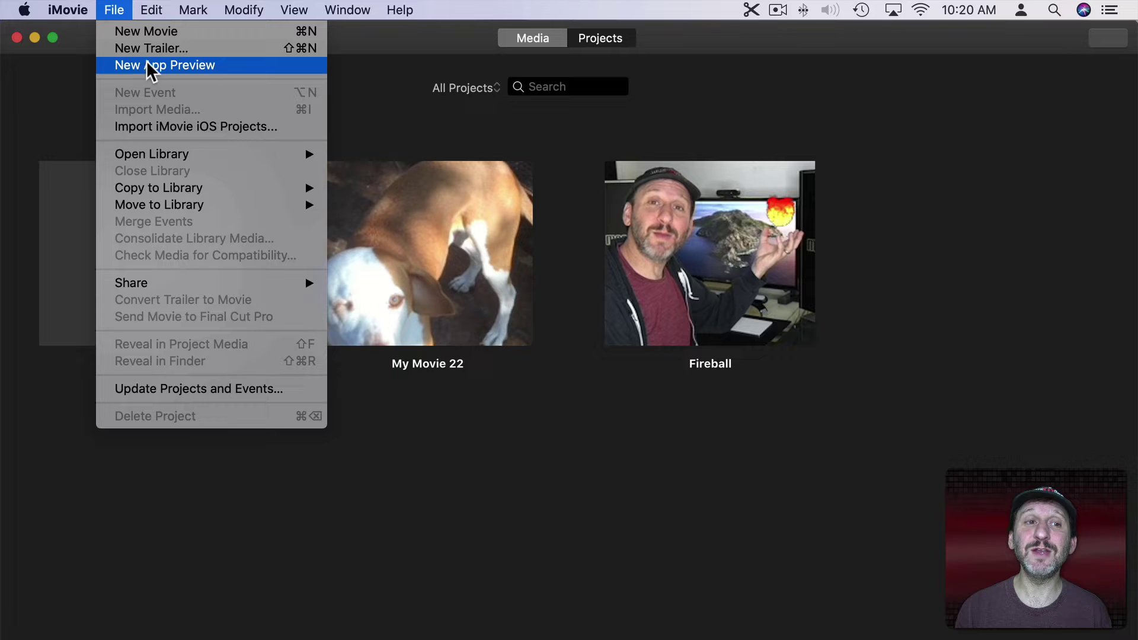
click(165, 67)
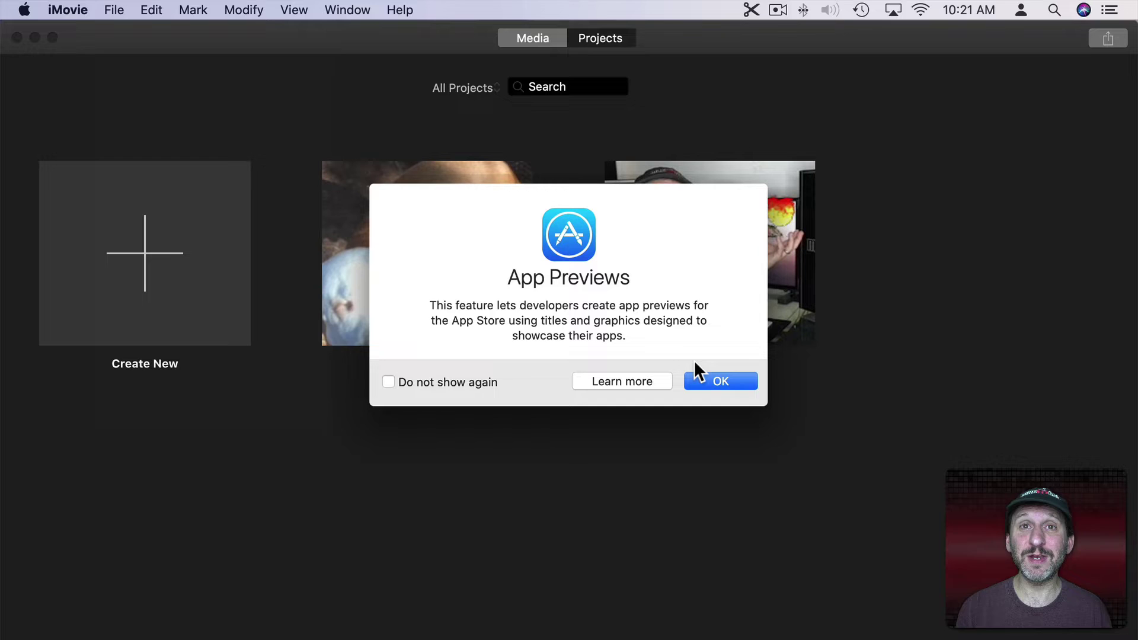
click(708, 381)
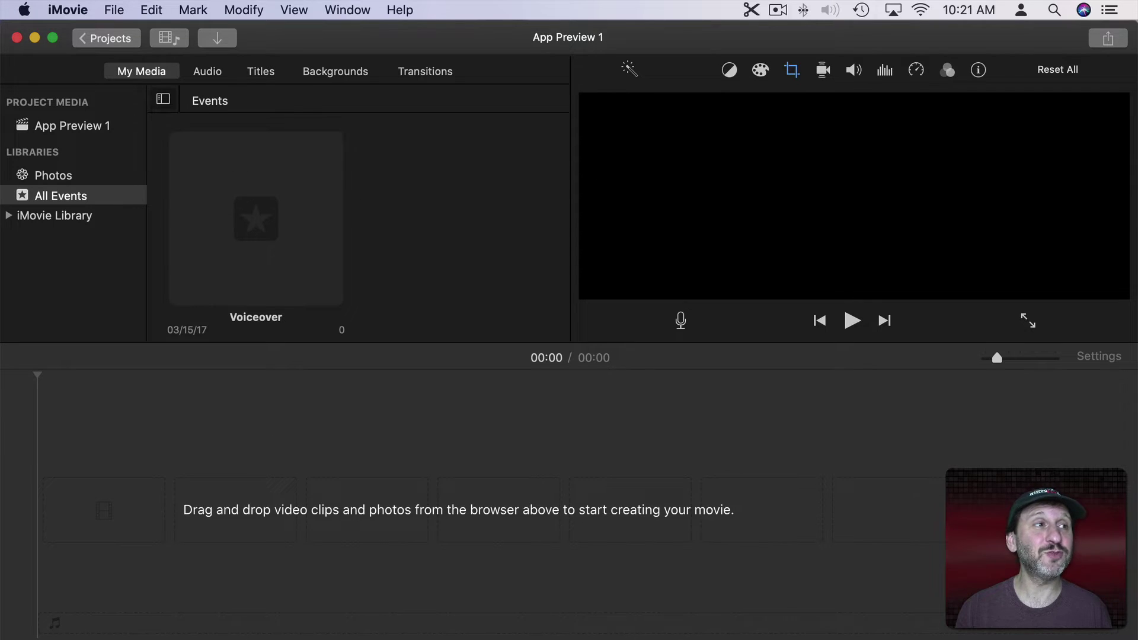
drag(447, 279, 376, 536)
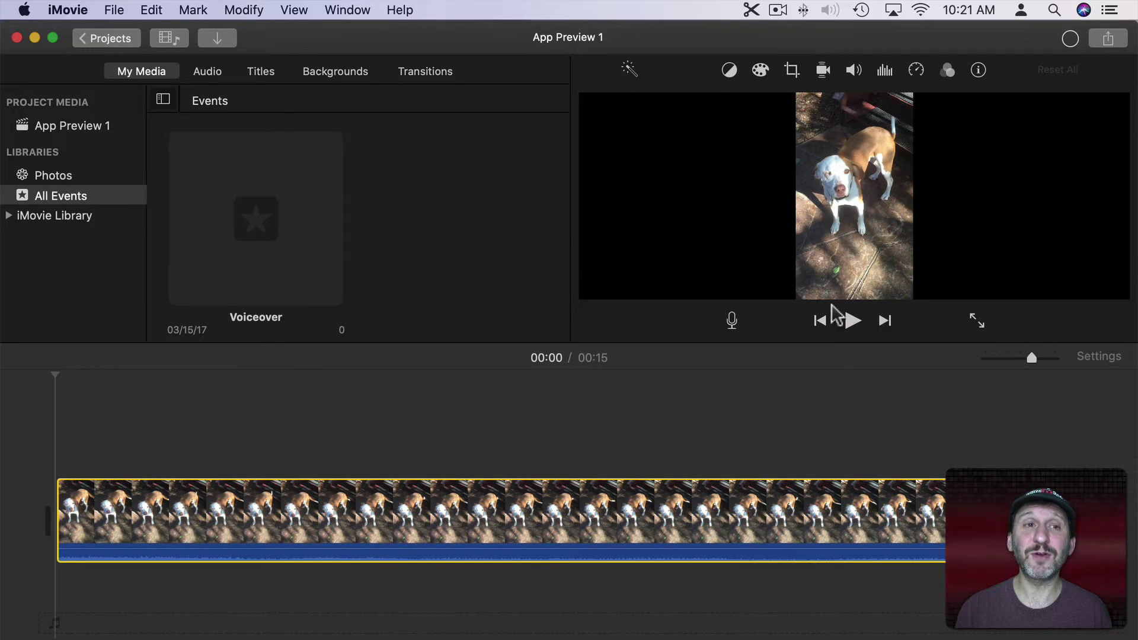
Export the App Preview project as a 1080p video file named Test2.mp4 on the Desktop
click(117, 11)
mouse_move(186, 283)
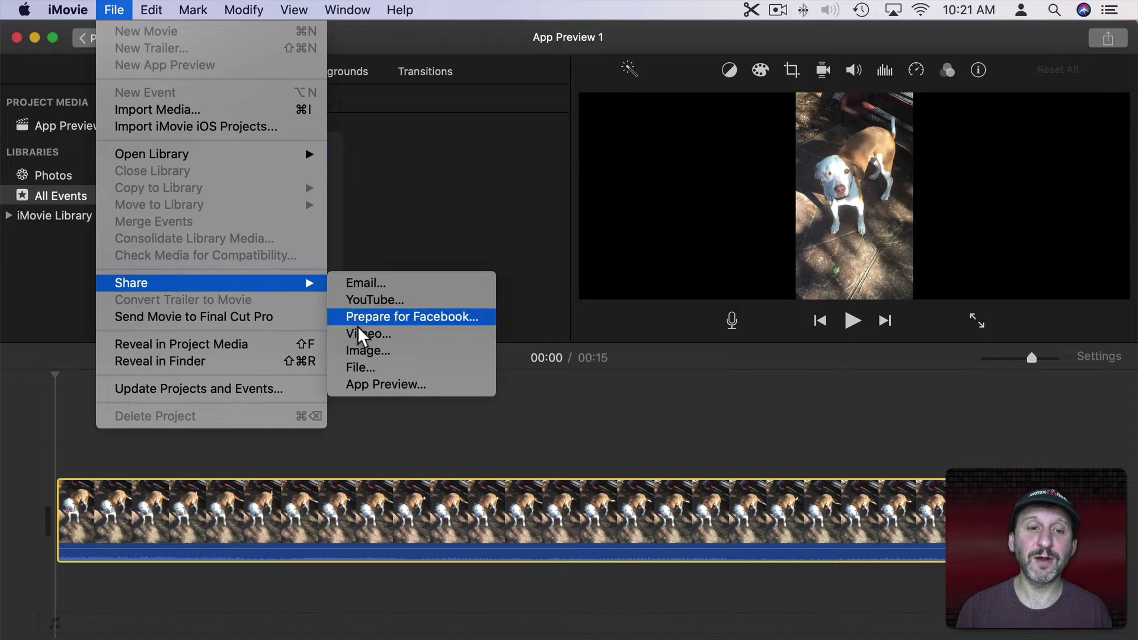
click(373, 368)
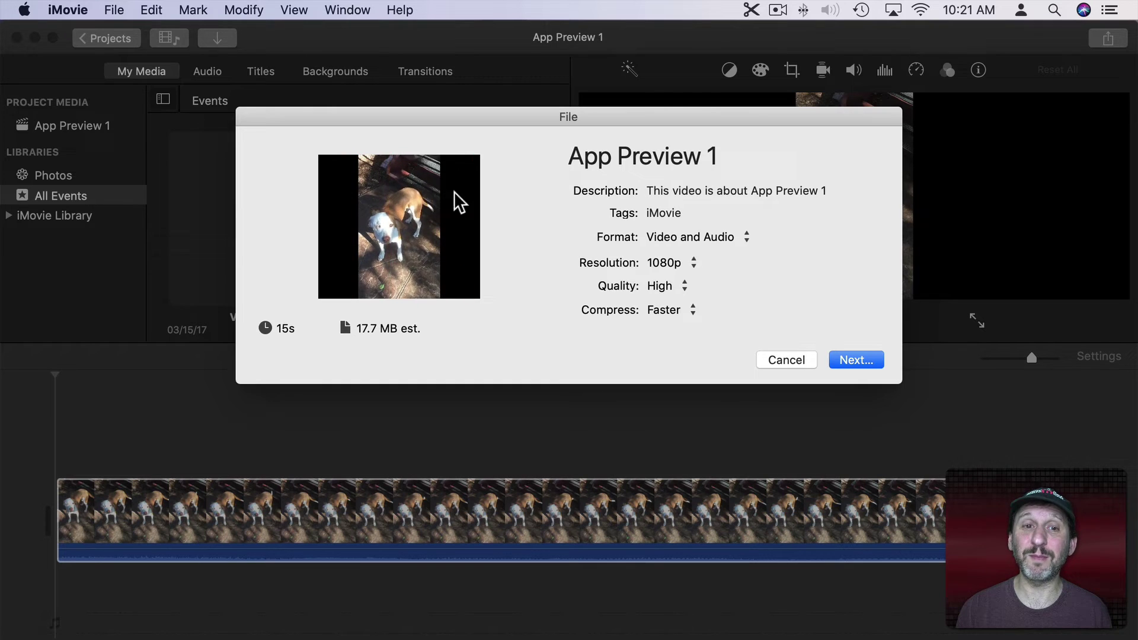
click(658, 268)
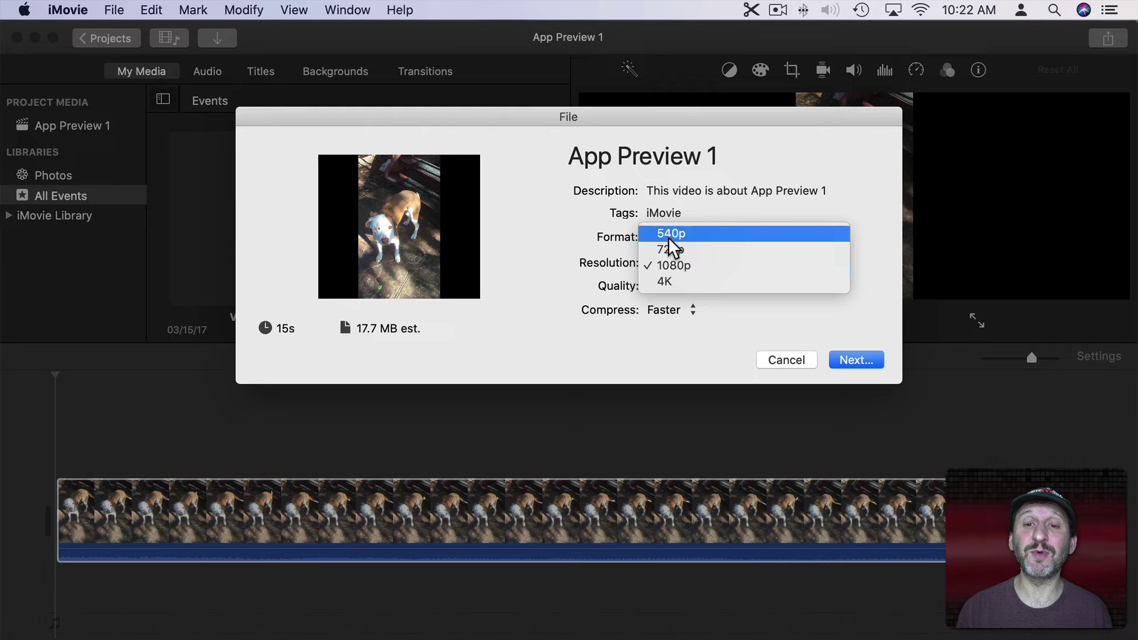
click(673, 268)
click(855, 361)
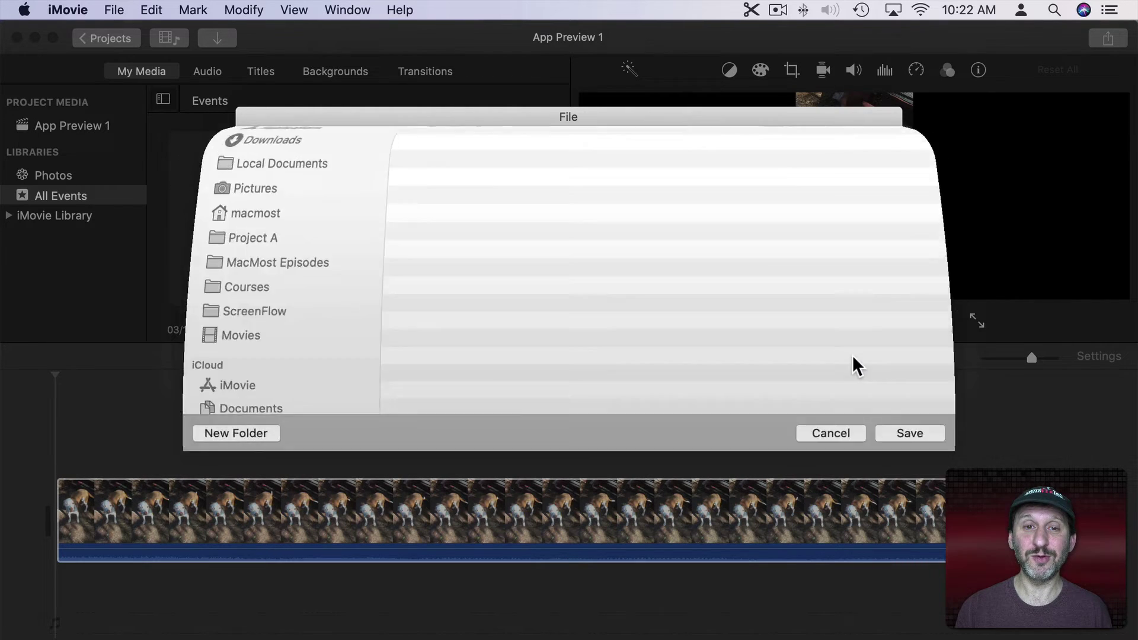
text(T)
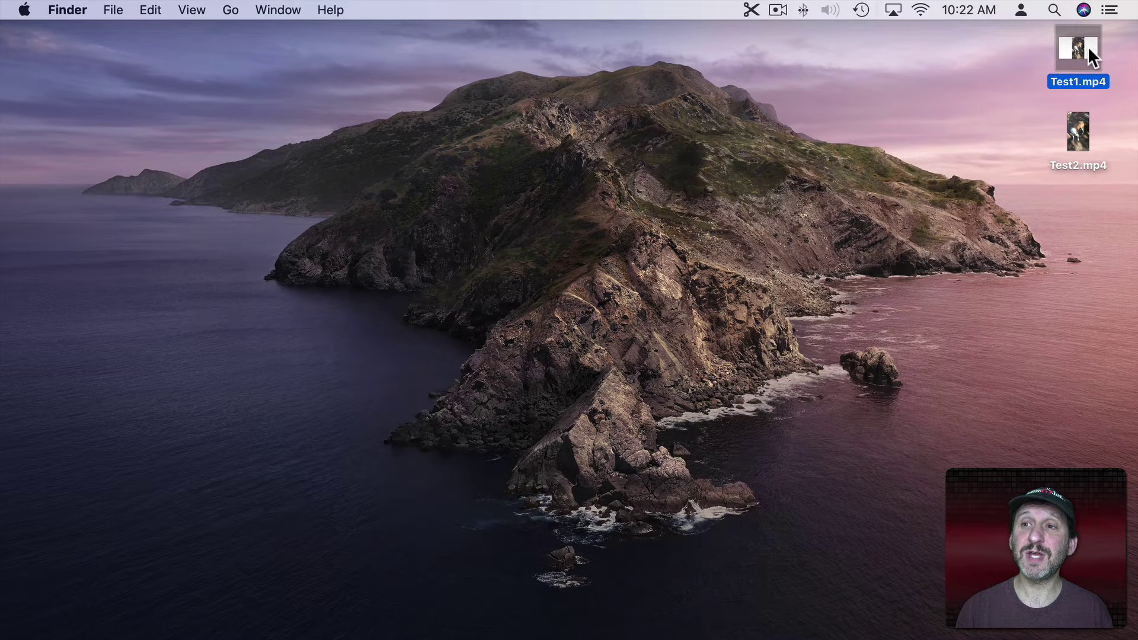
Open Test1.mp4 and Test2.mp4 in QuickTime Player to compare their frames, and inspect the movie details of Test2.mp4
double_click(1087, 46)
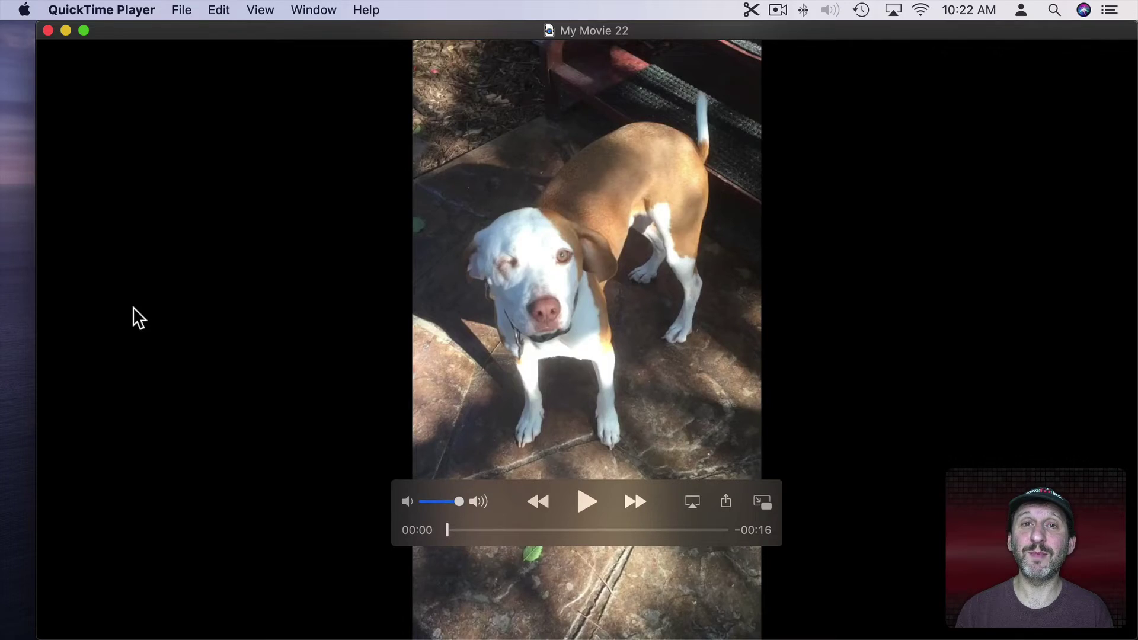
key(super+w)
double_click(1080, 131)
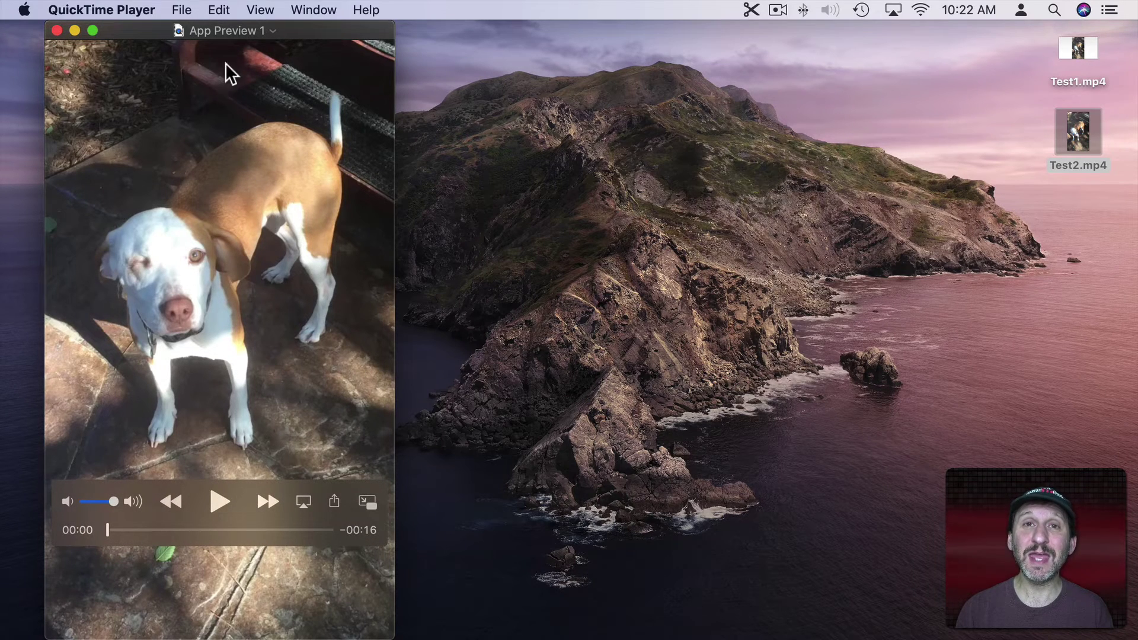
click(313, 10)
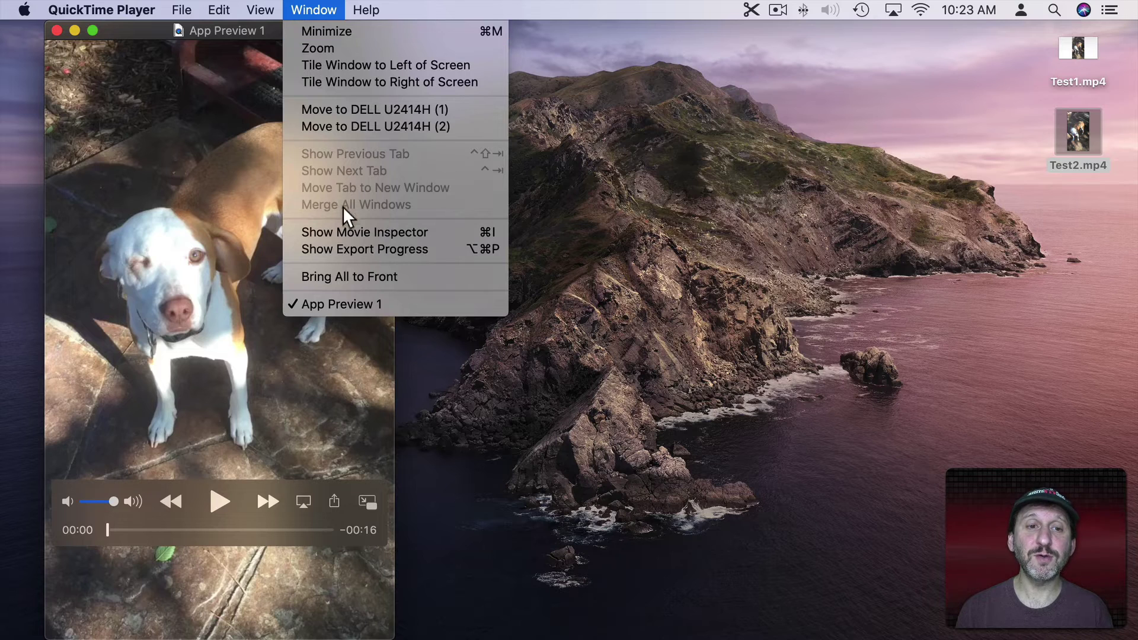
click(345, 232)
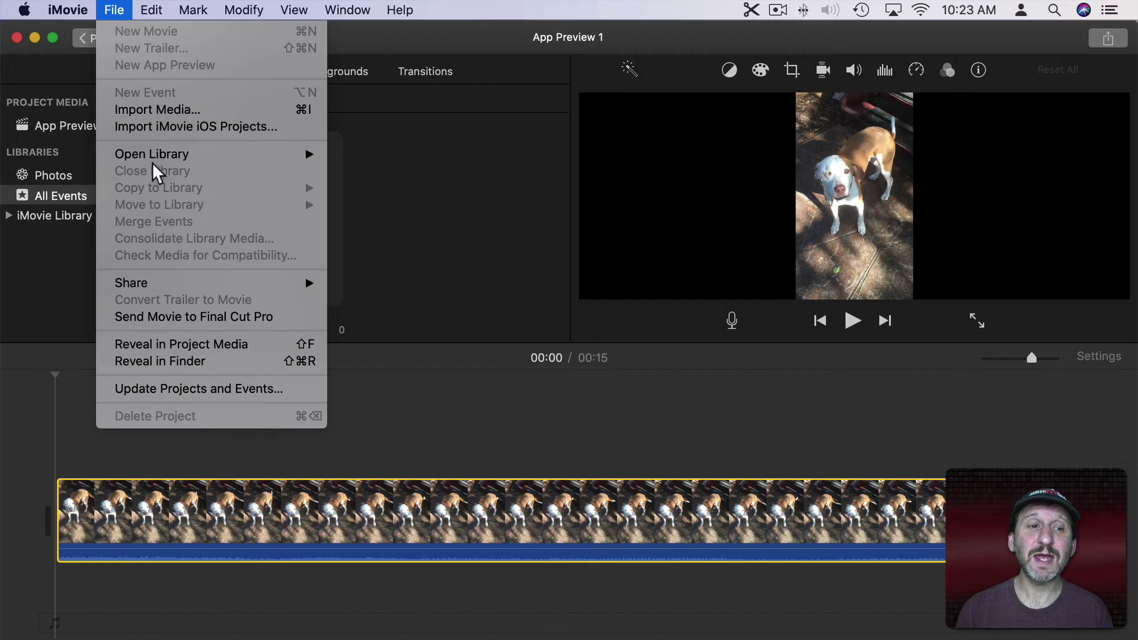
Export the App Preview project from iMovie again at 4K resolution as Test3.mp4 on the Desktop
mouse_move(177, 282)
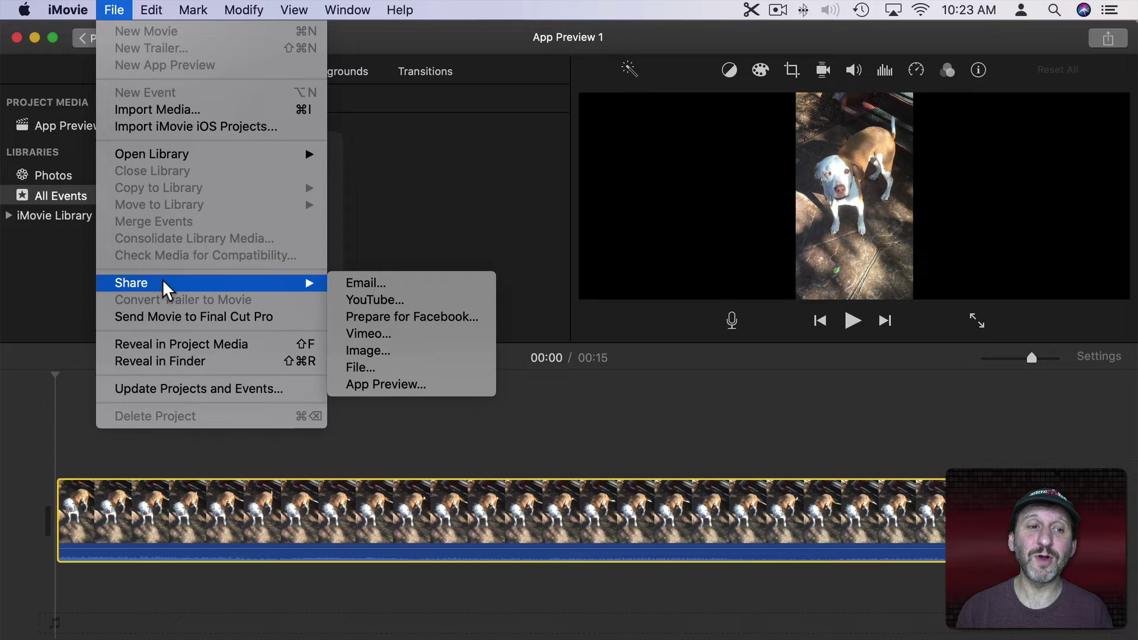
click(392, 369)
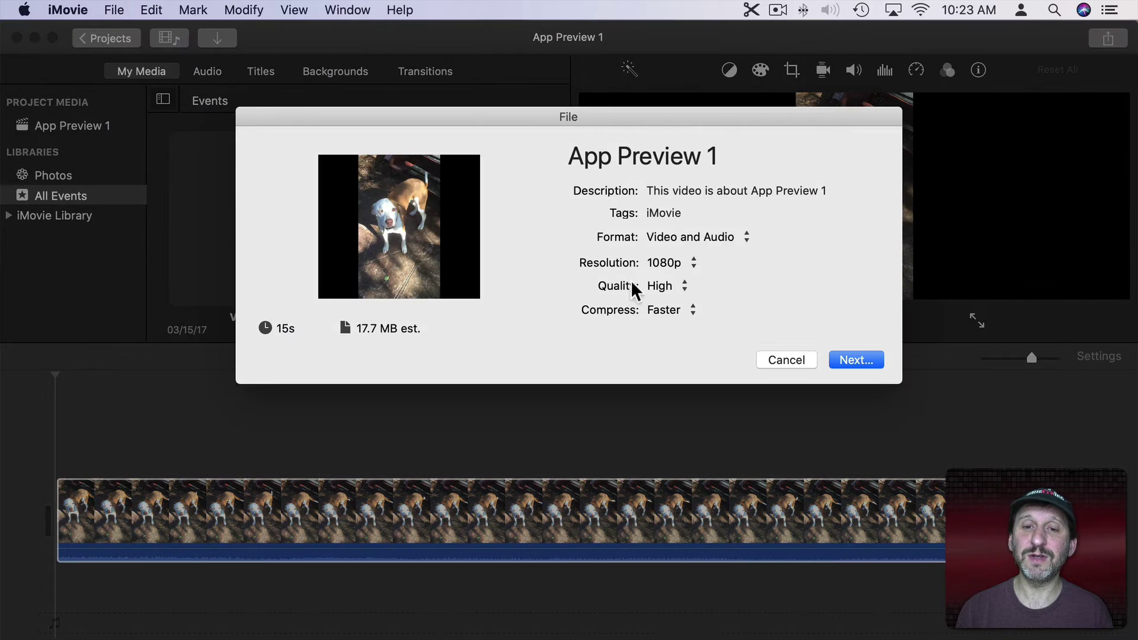
click(652, 264)
click(664, 282)
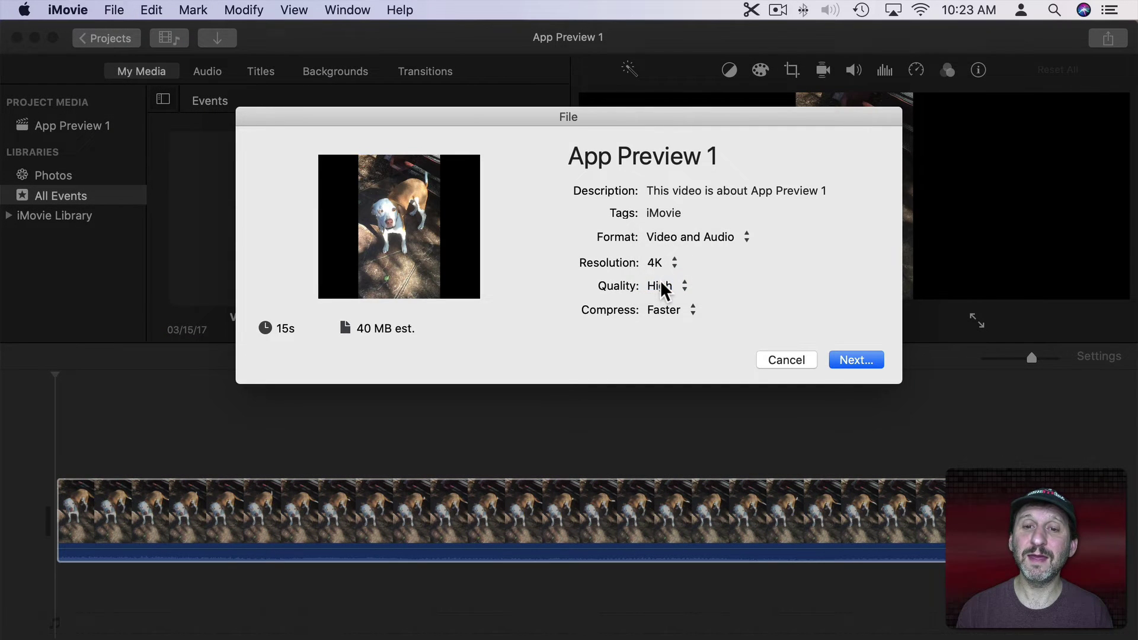
click(855, 360)
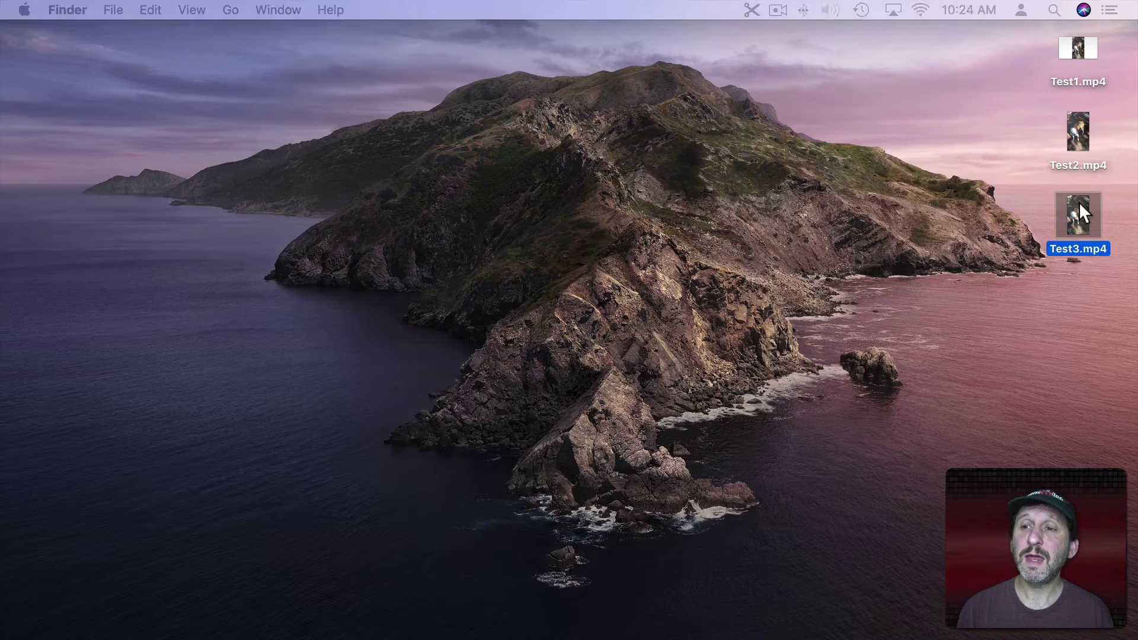
Open Test3.mp4 in QuickTime Player and examine its resolution and movie details
double_click(1078, 211)
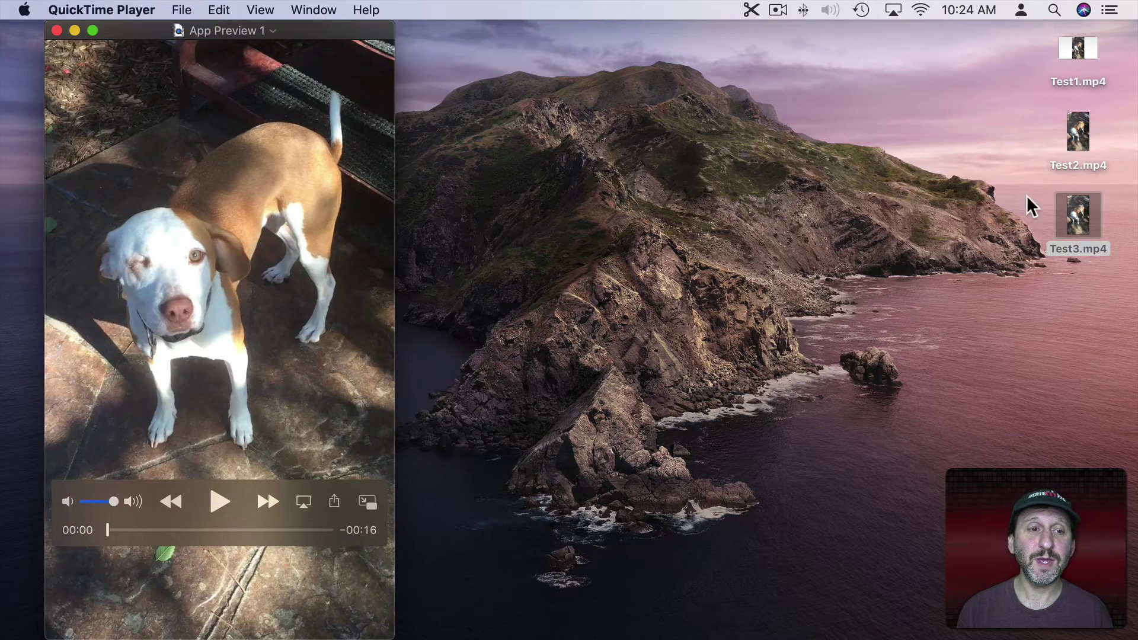
click(315, 10)
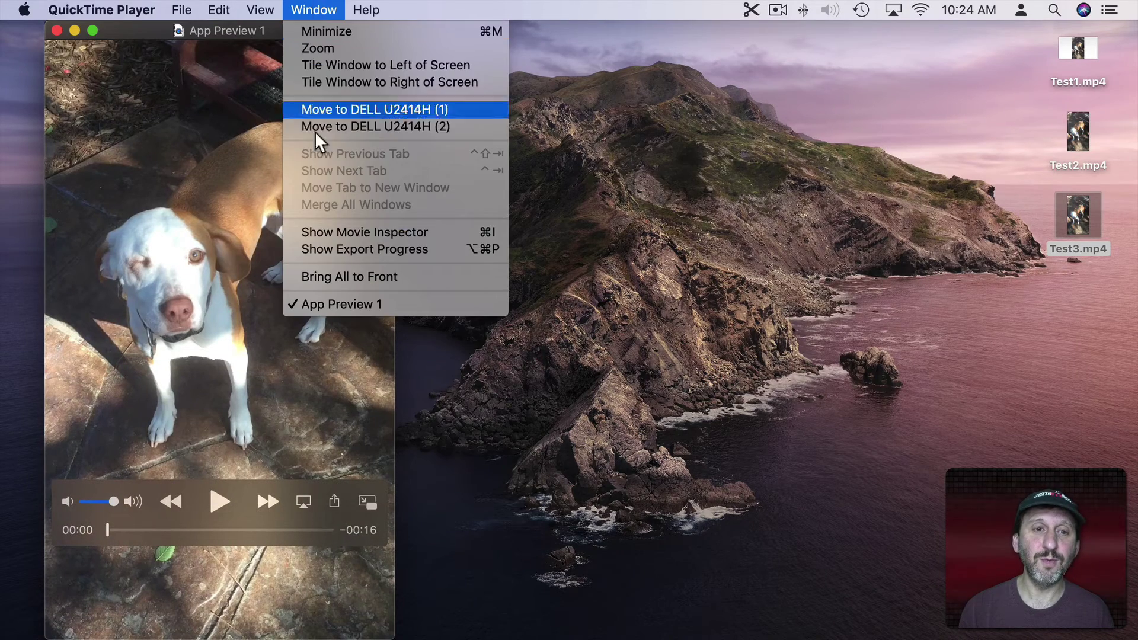
click(333, 232)
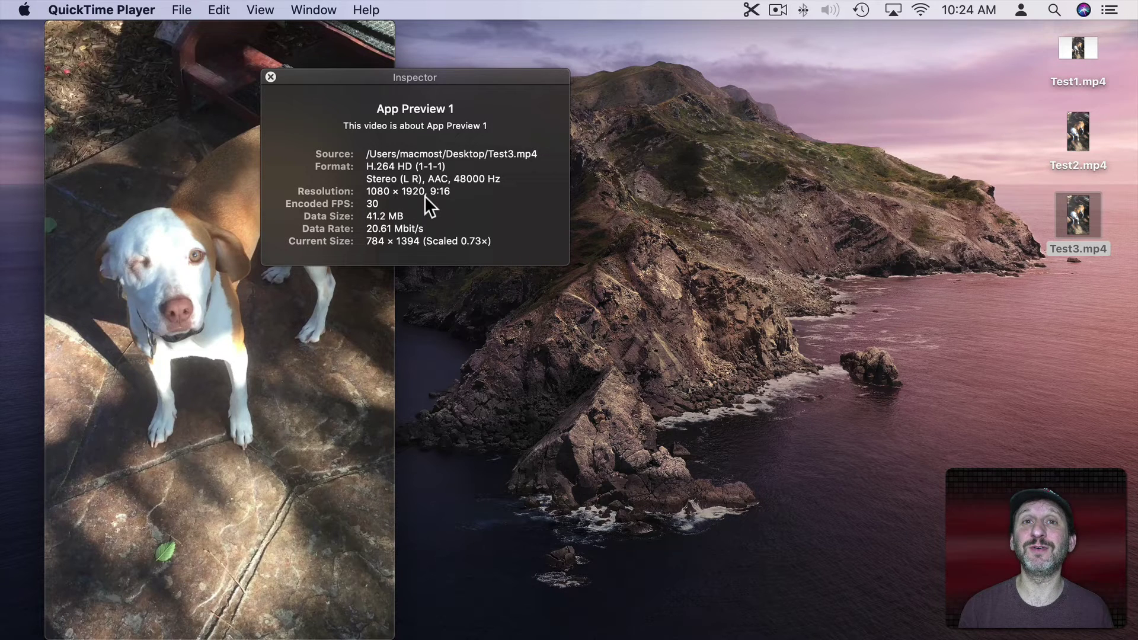
mouse_move(191, 74)
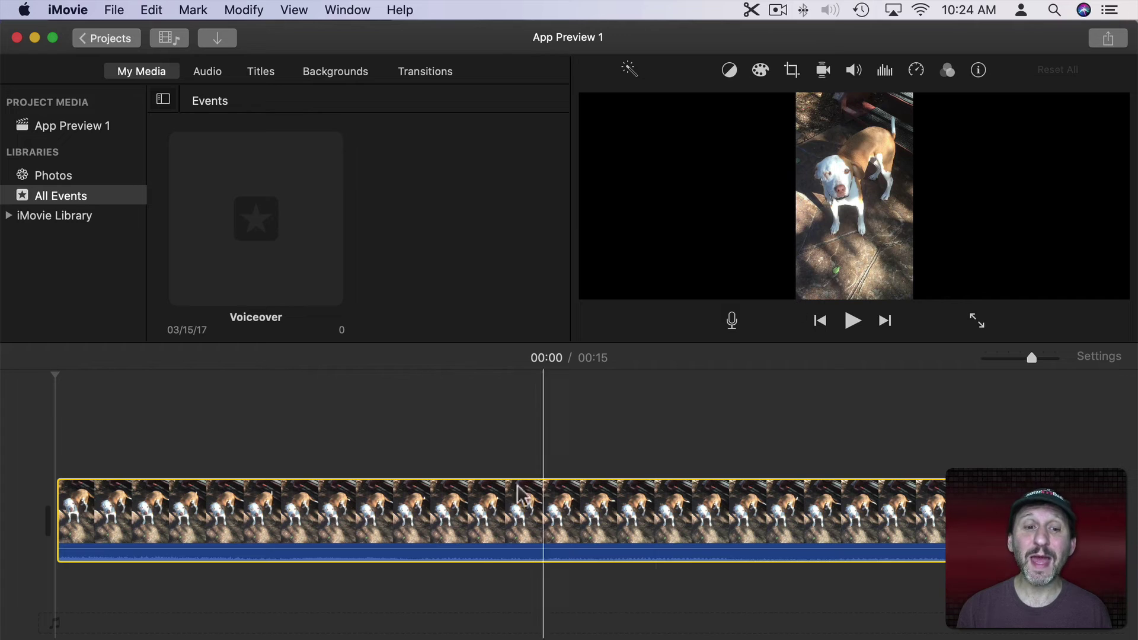
click(480, 501)
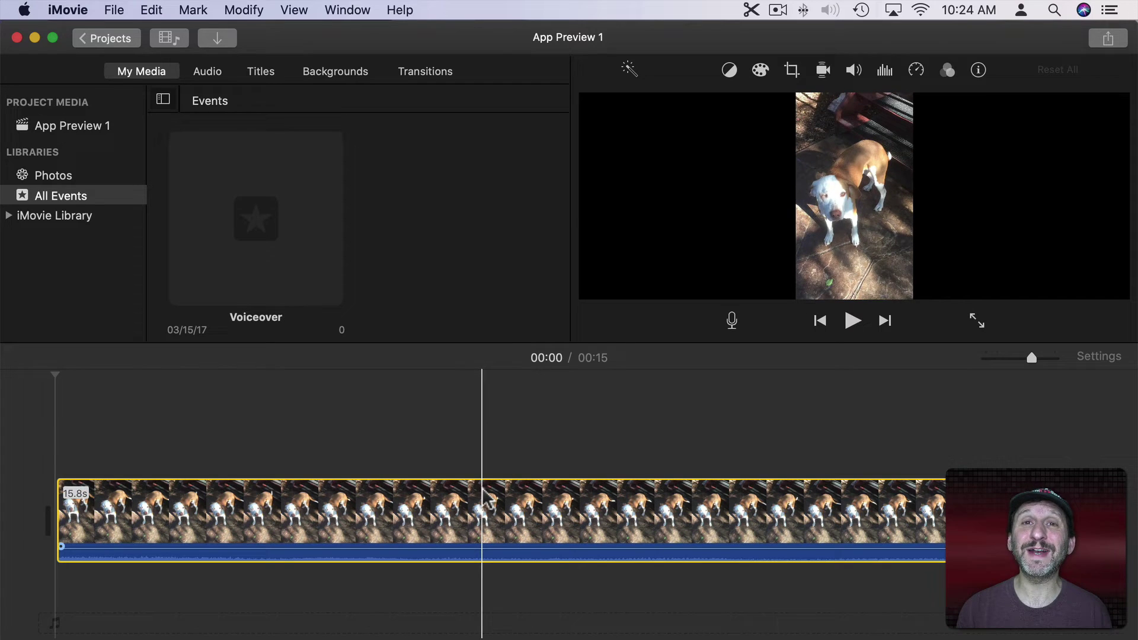
Trim the start of the dog clip to 11.3 s and add the green foliage and sunset beach clips after it
drag(60, 515, 149, 516)
drag(1134, 451, 889, 524)
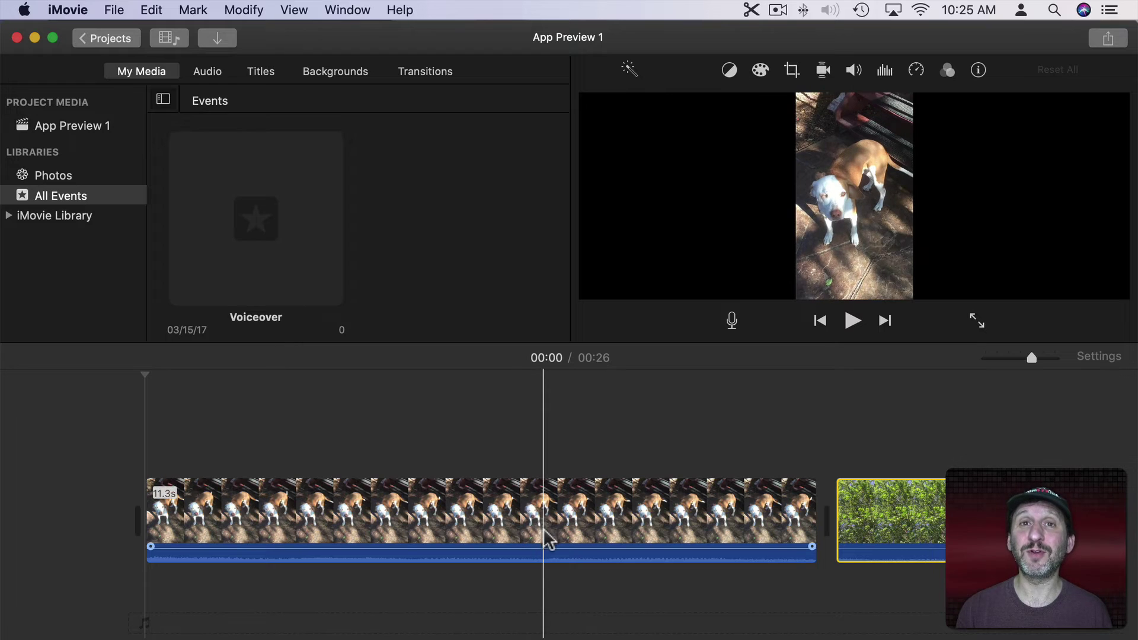
drag(1135, 462, 735, 510)
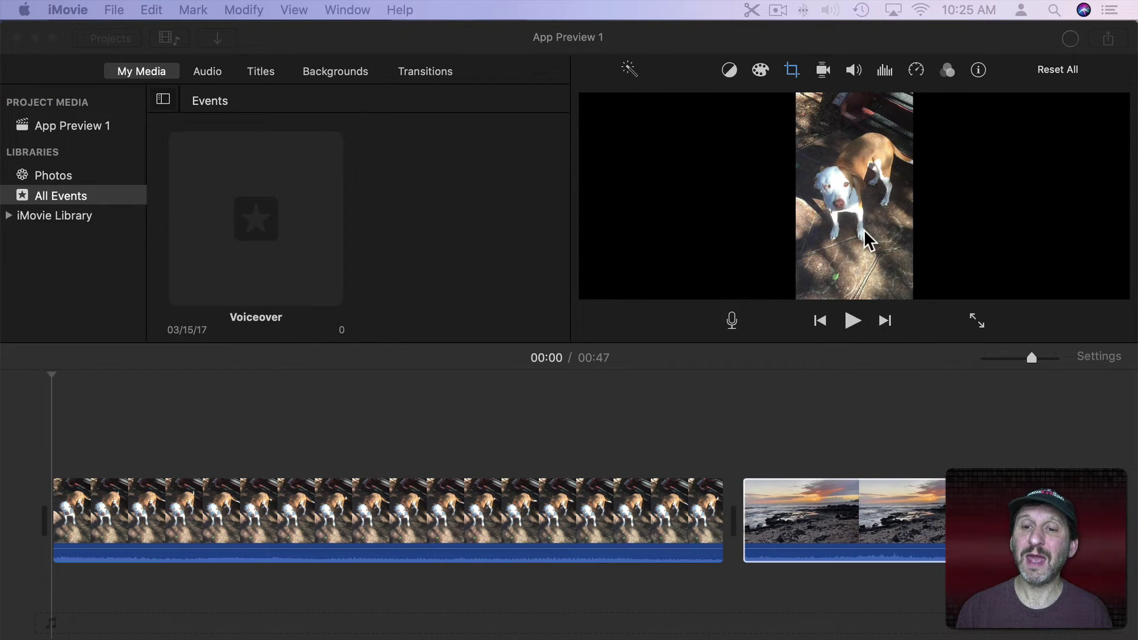
click(843, 433)
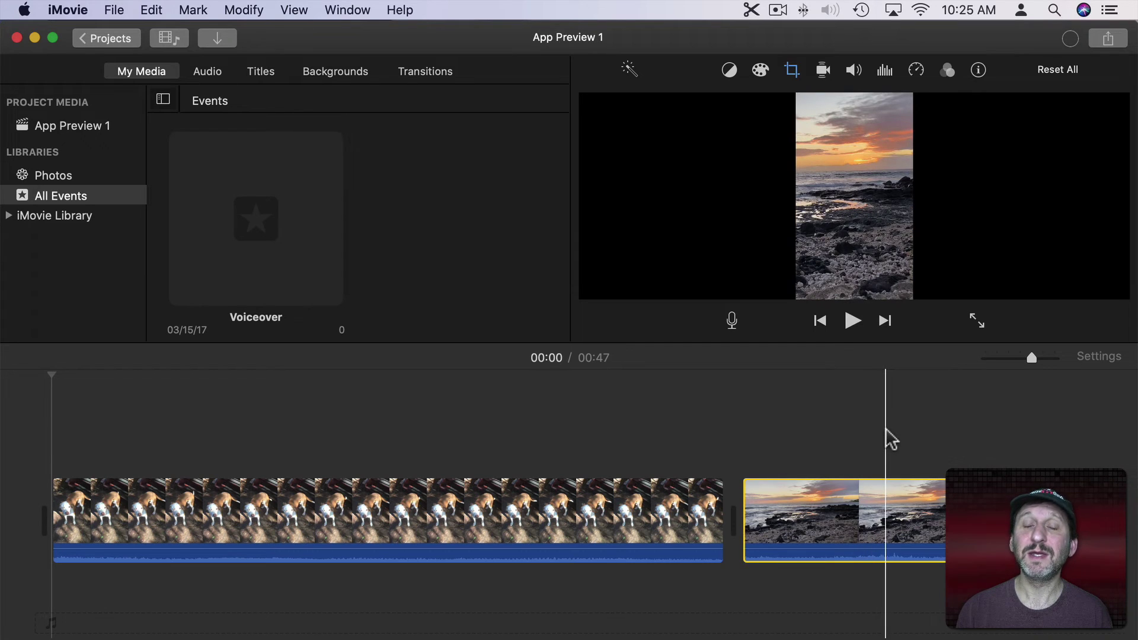
click(898, 438)
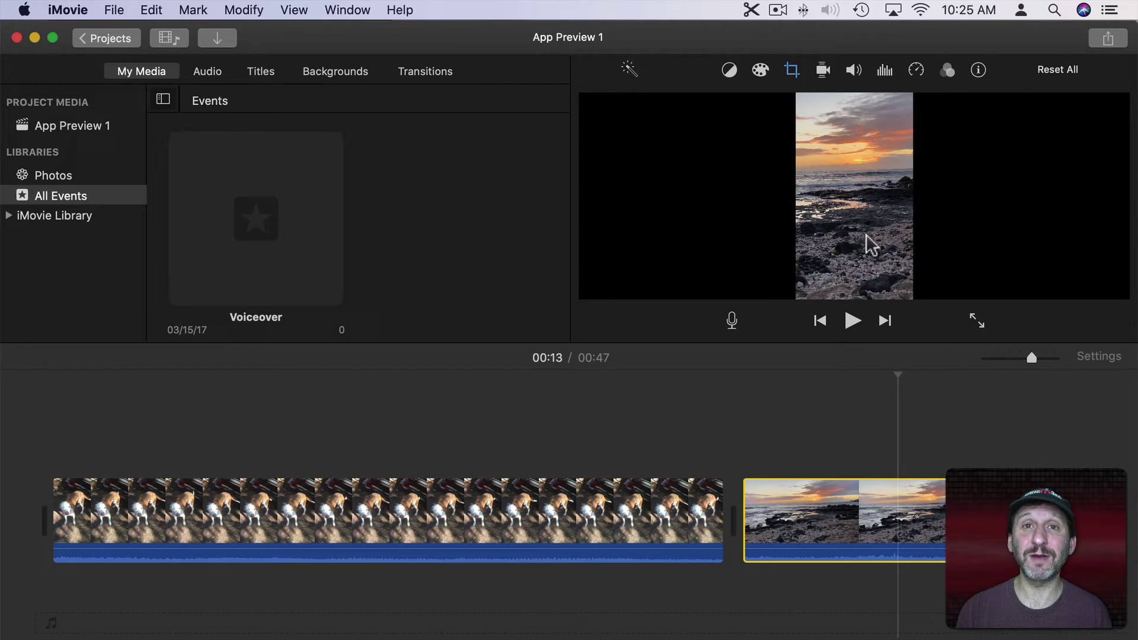
Examine the titles, backgrounds and transitions available for the App Preview 1 project
click(183, 72)
click(260, 72)
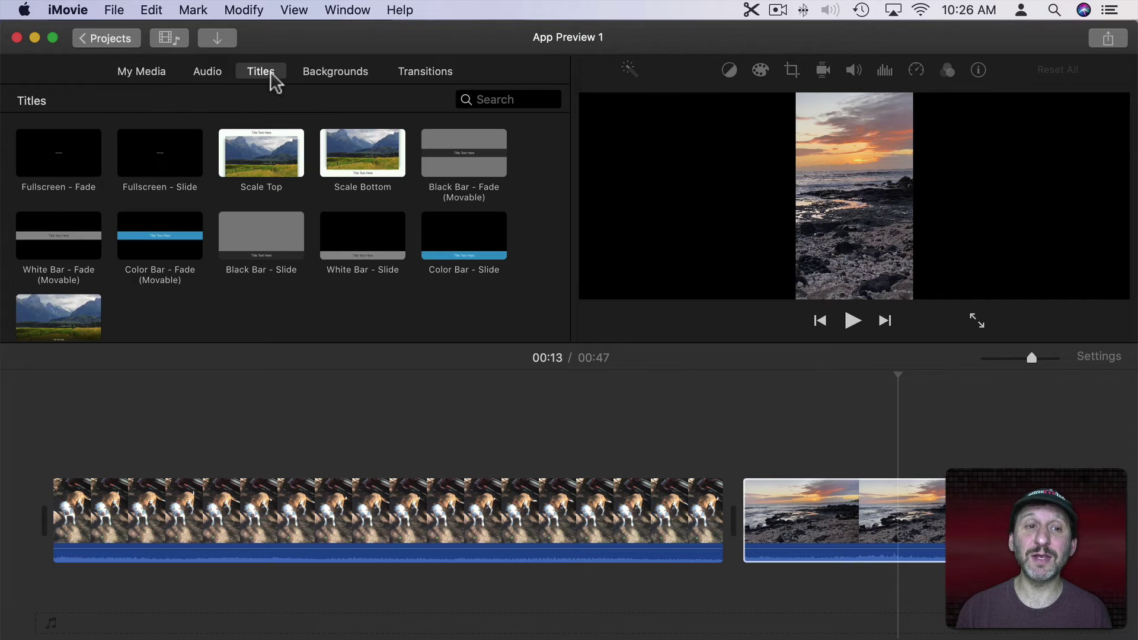
click(338, 74)
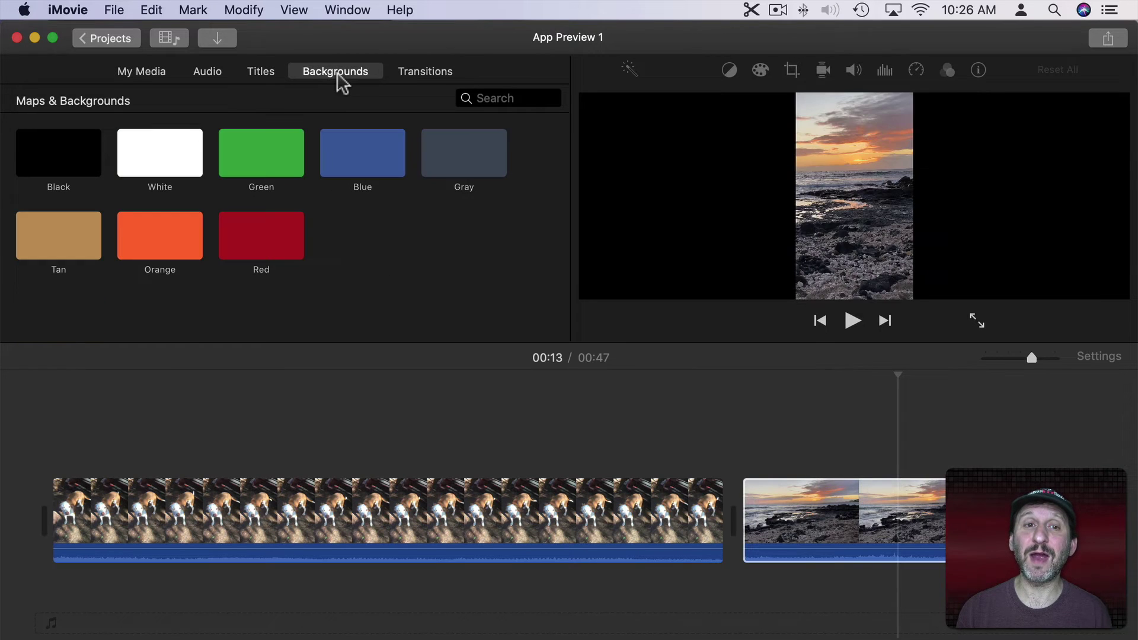
click(429, 75)
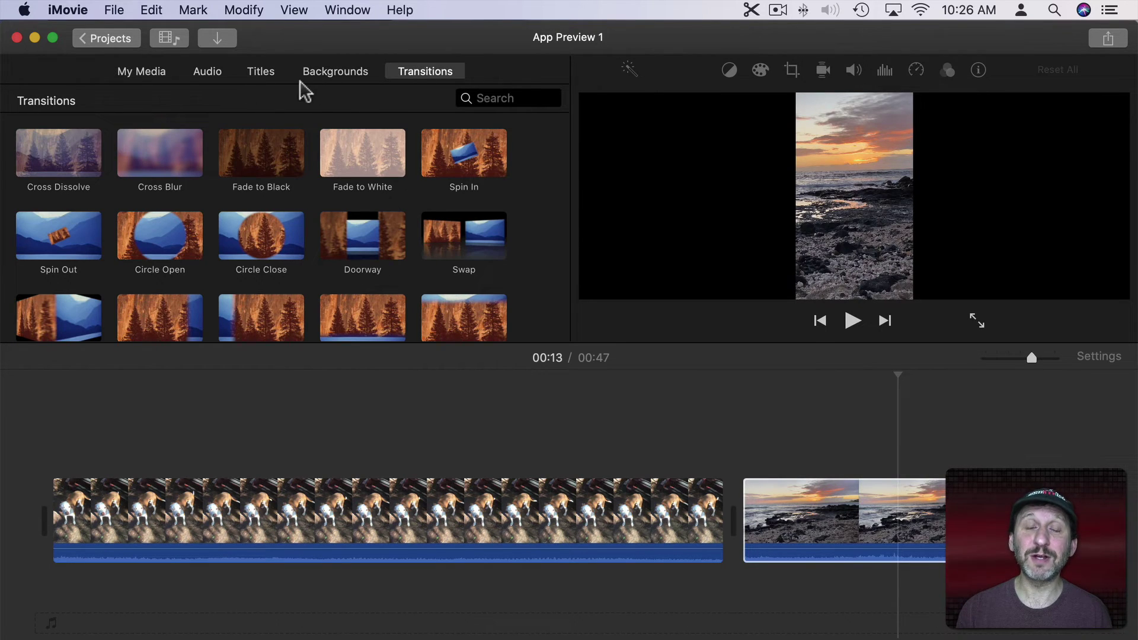
click(266, 72)
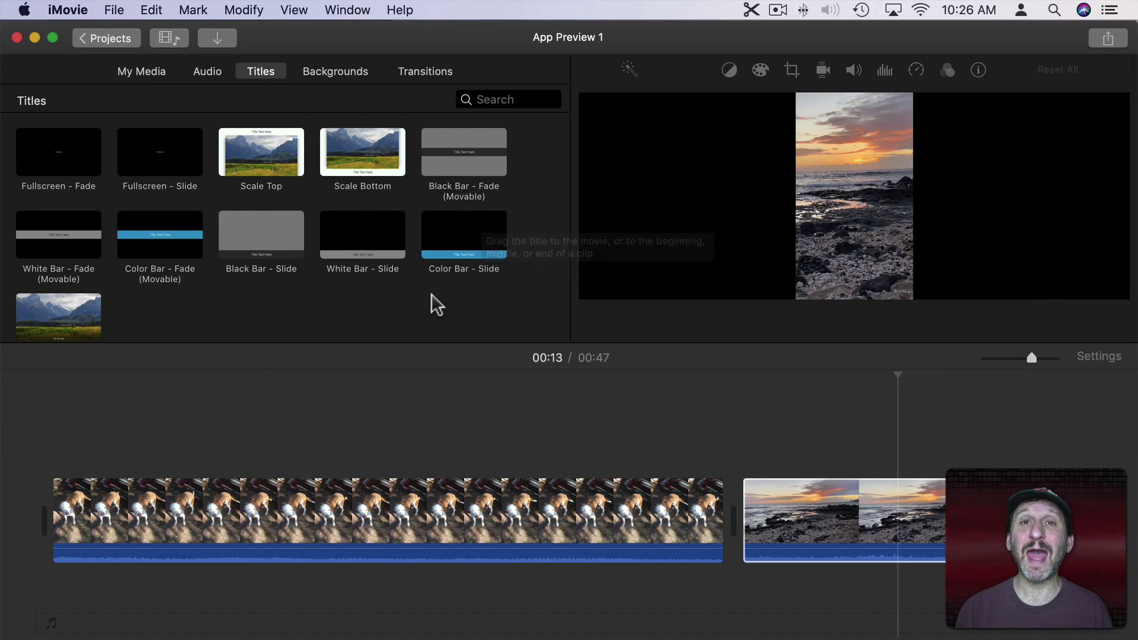
click(335, 71)
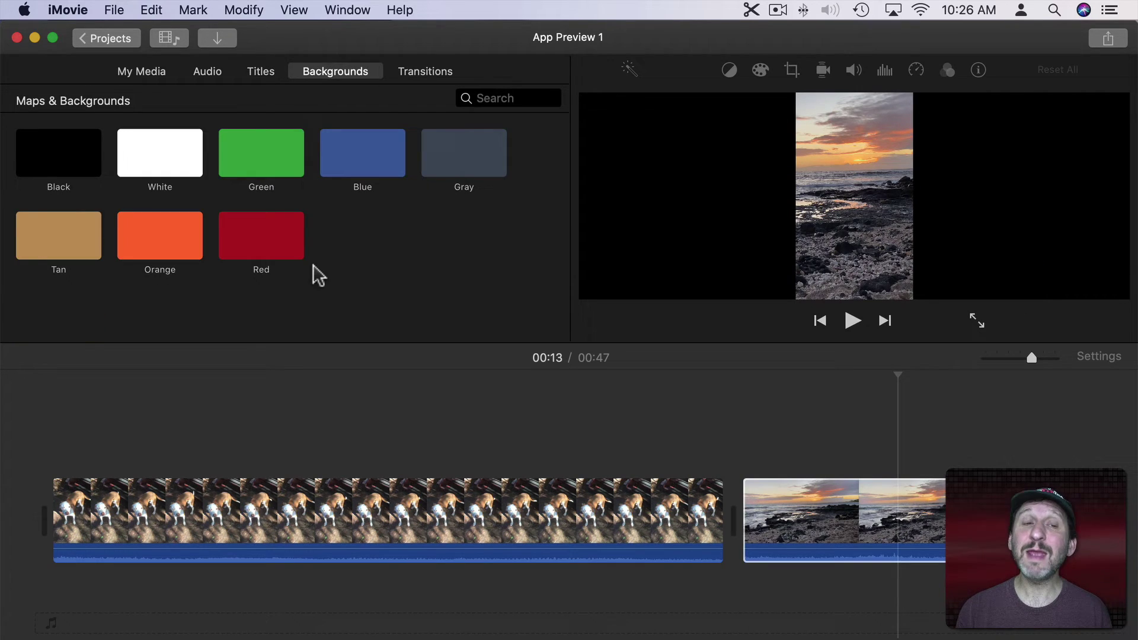
Open the My Movie 22 project and add an Organic Lower title before the dog clip
click(106, 40)
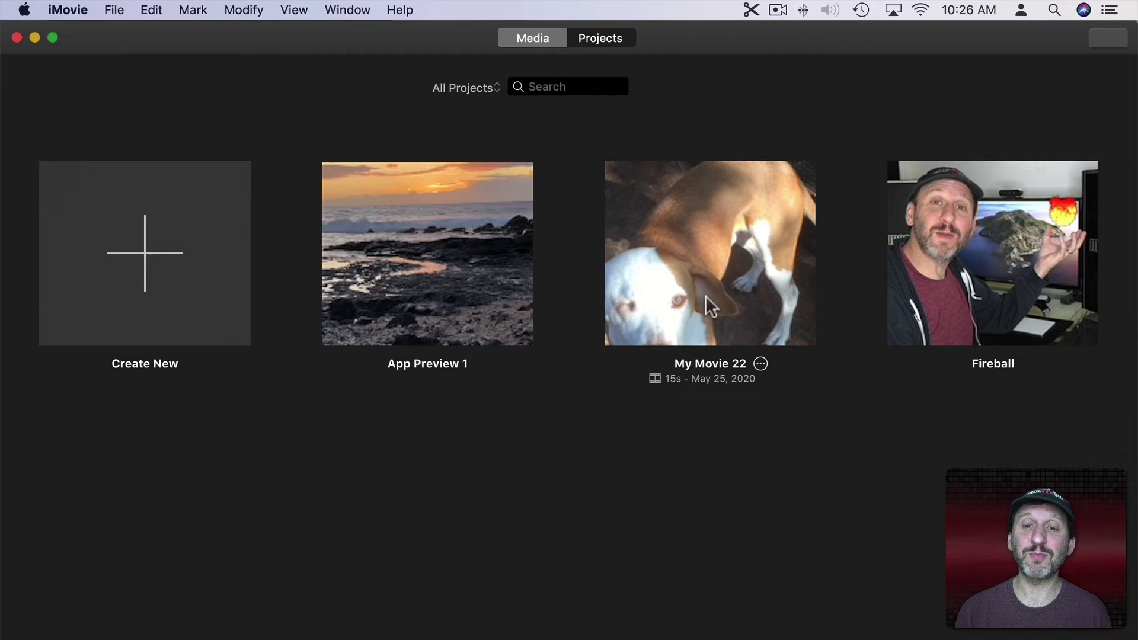
double_click(697, 246)
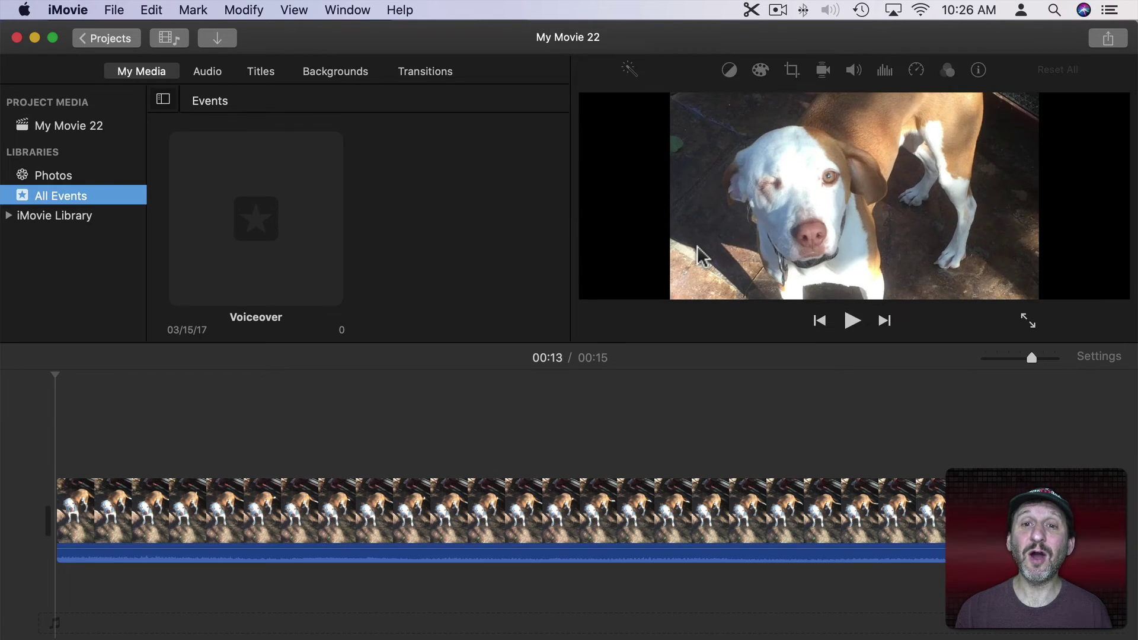
click(262, 73)
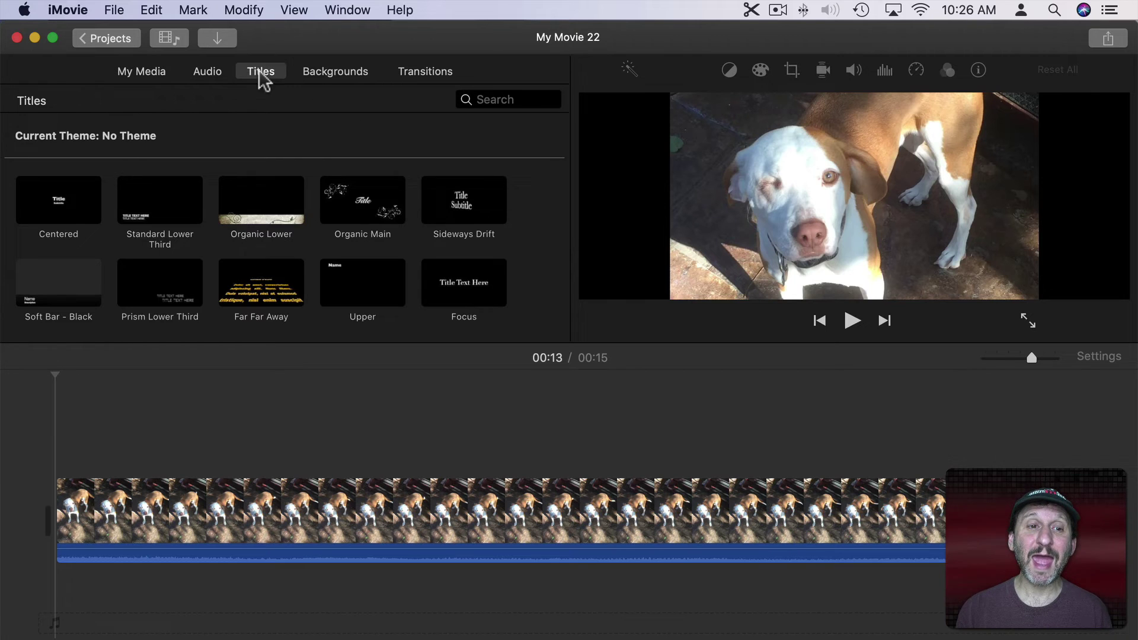
scroll(310, 253, down, 2)
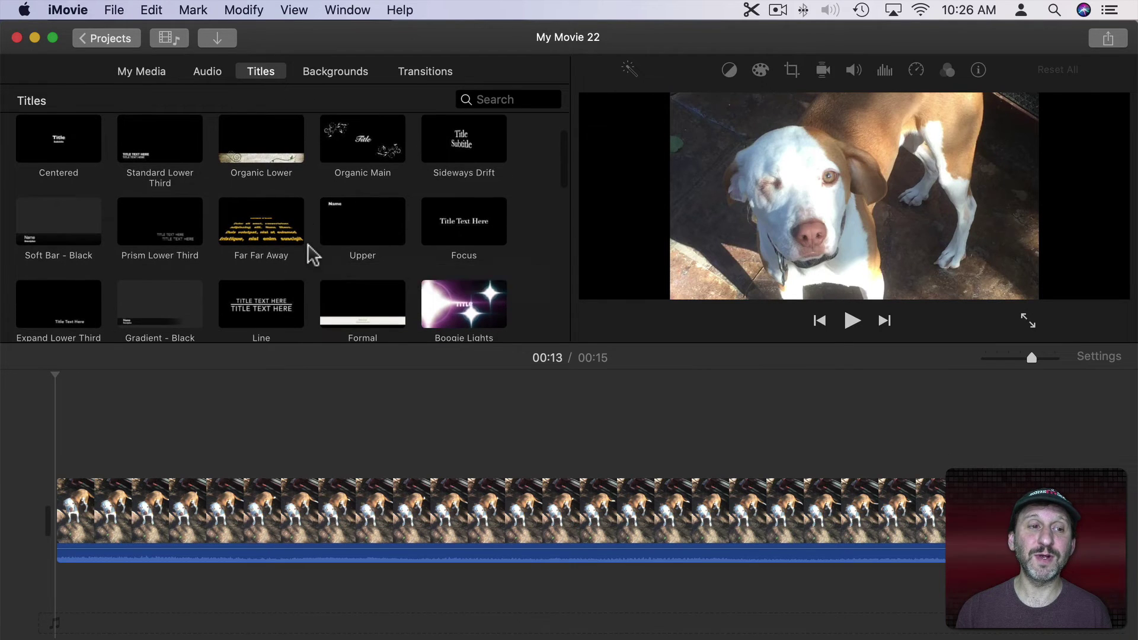
drag(264, 148, 41, 498)
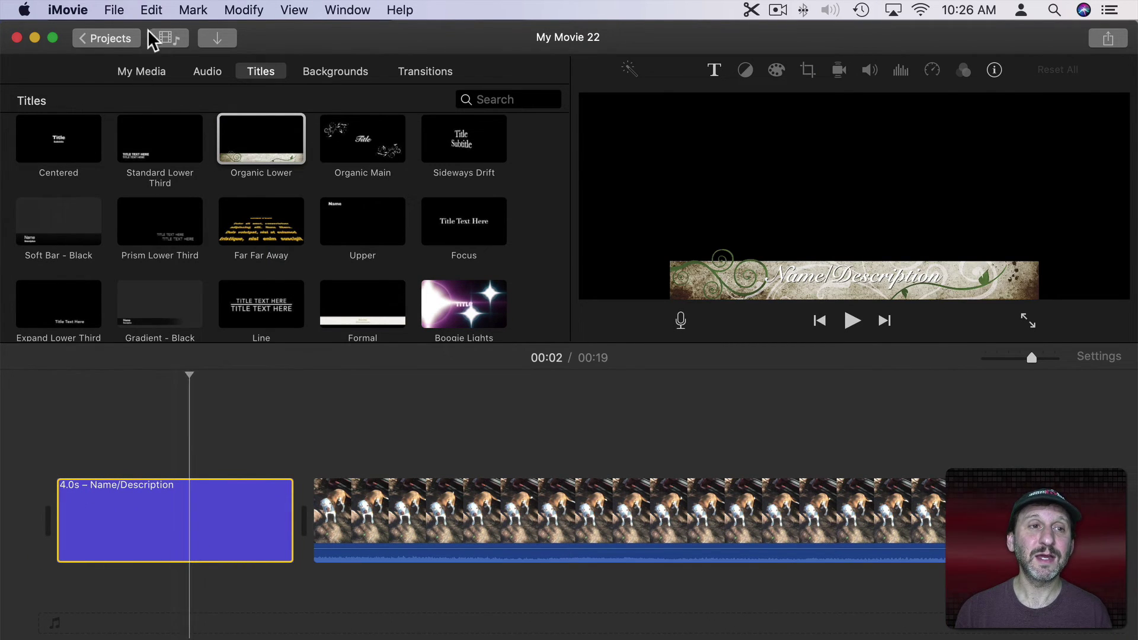
Copy the Organic Lower title from My Movie 22 and paste it at the start of the App Preview 1 project
click(151, 10)
click(173, 88)
click(122, 39)
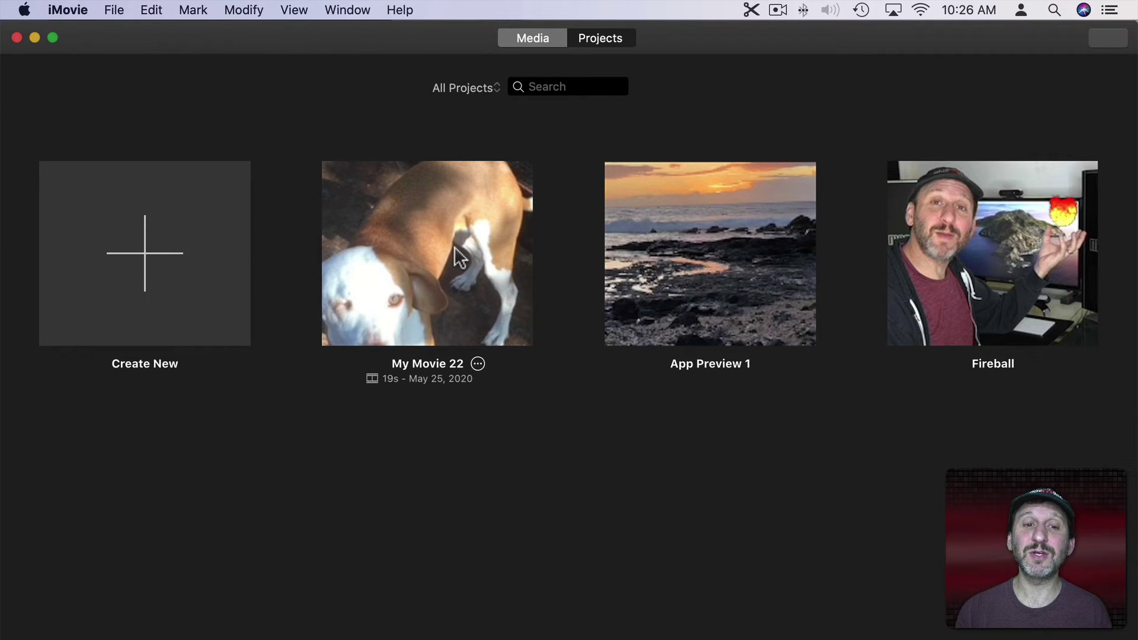
double_click(681, 284)
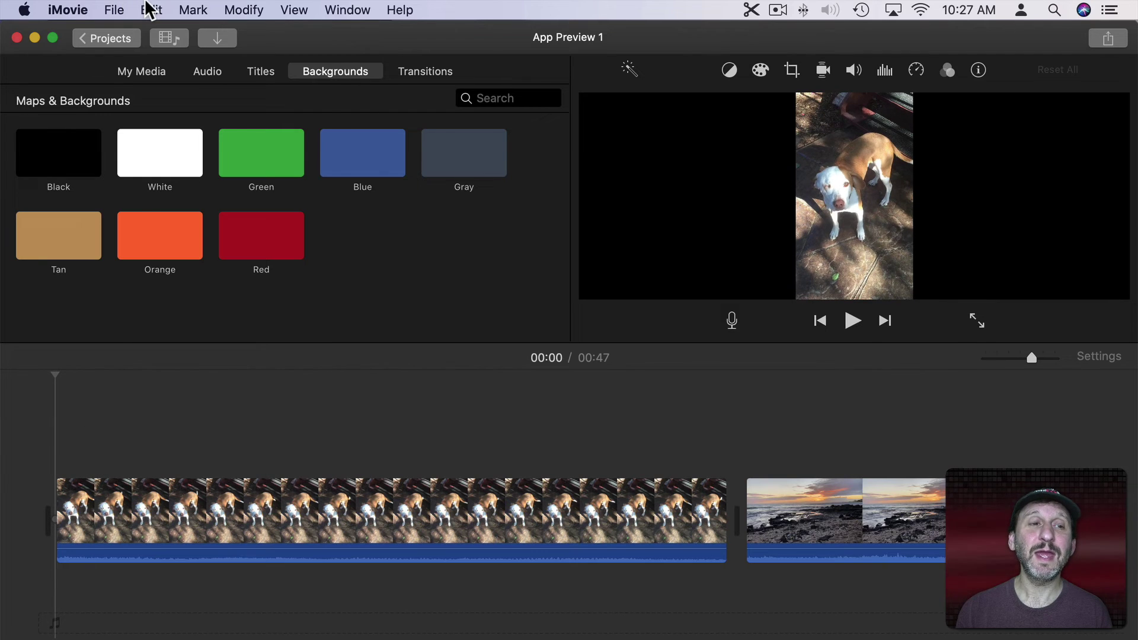
click(149, 9)
click(161, 109)
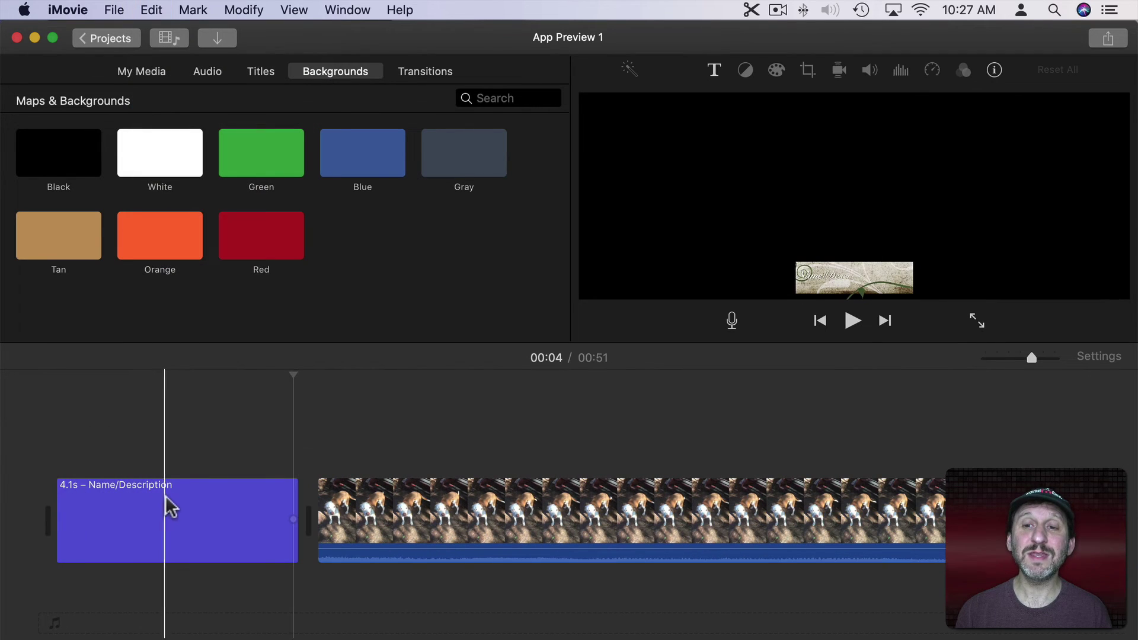